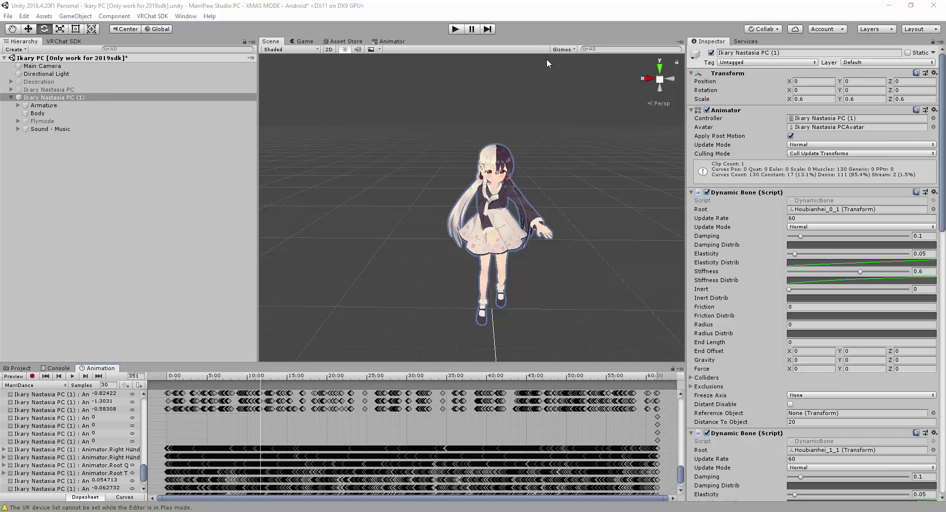
Step: Preview the MarriDance clip on the avatar, then switch to the mmd4mecanim search results in Chrome
click(73, 376)
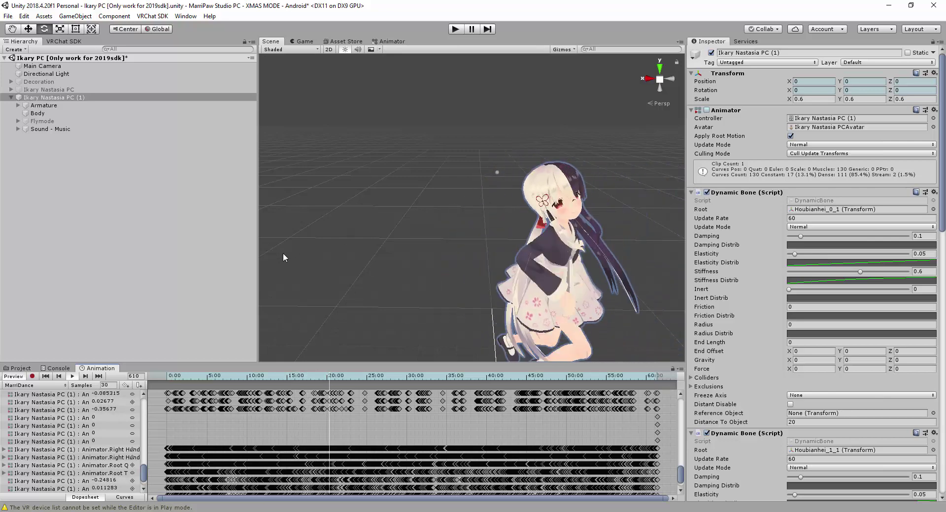
click(12, 377)
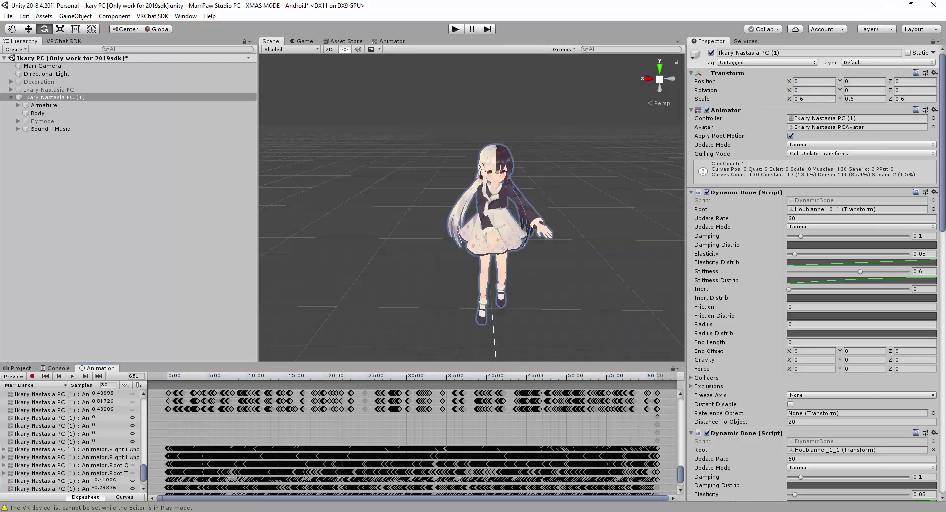
key(alt+Tab)
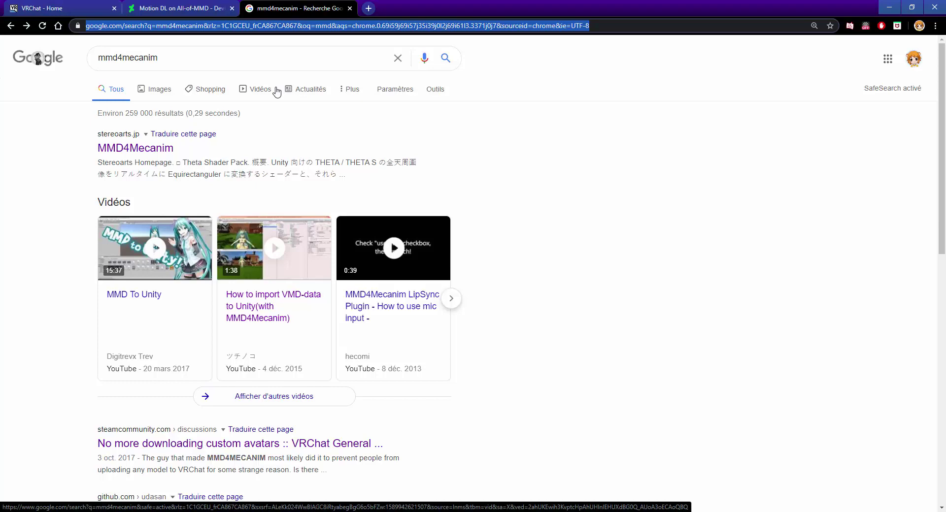
Step: Close the search tab, browse the Motion DL dance gallery, close it and minimize Chrome
click(350, 9)
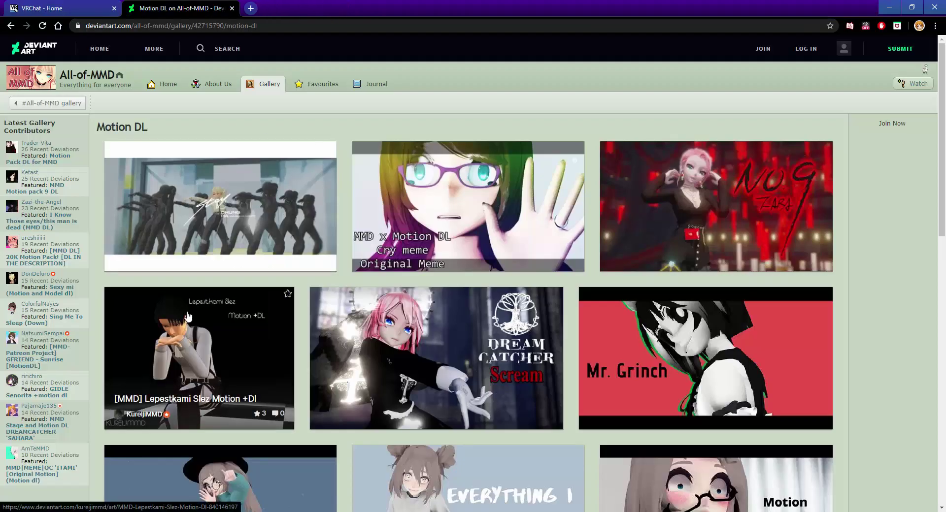
scroll(187, 315, down, 6)
scroll(187, 316, down, 20)
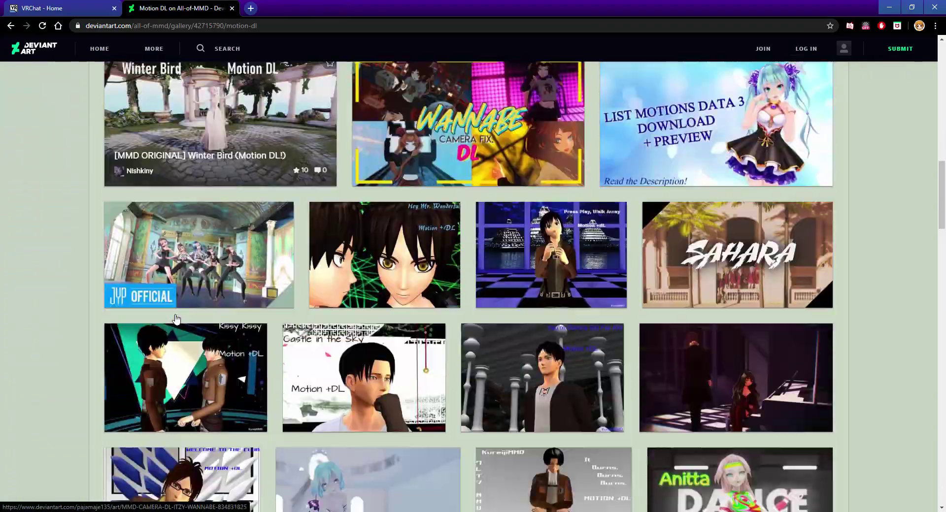
scroll(176, 319, down, 20)
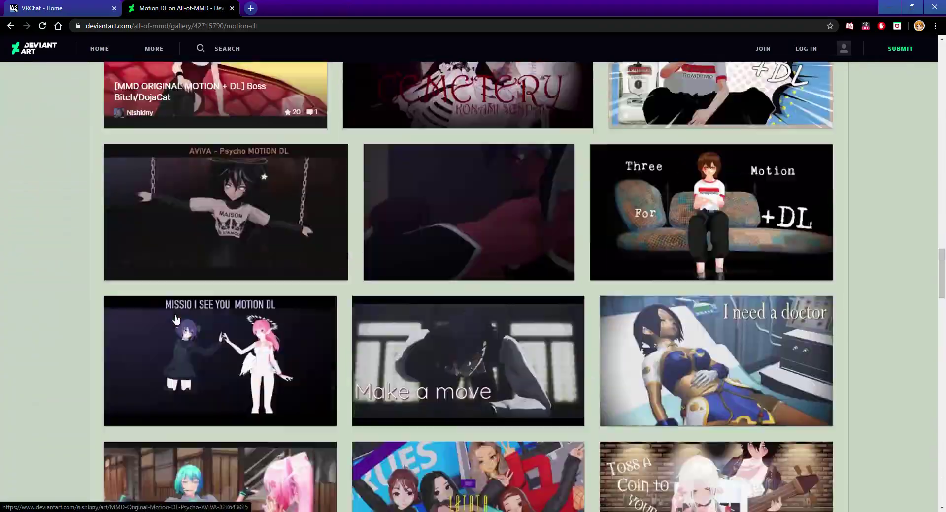
scroll(177, 319, down, 20)
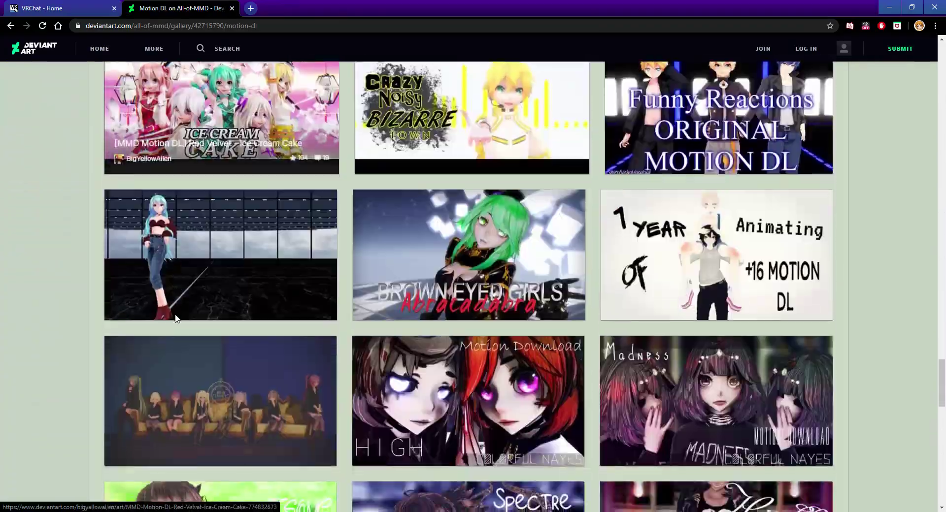
scroll(176, 319, down, 10)
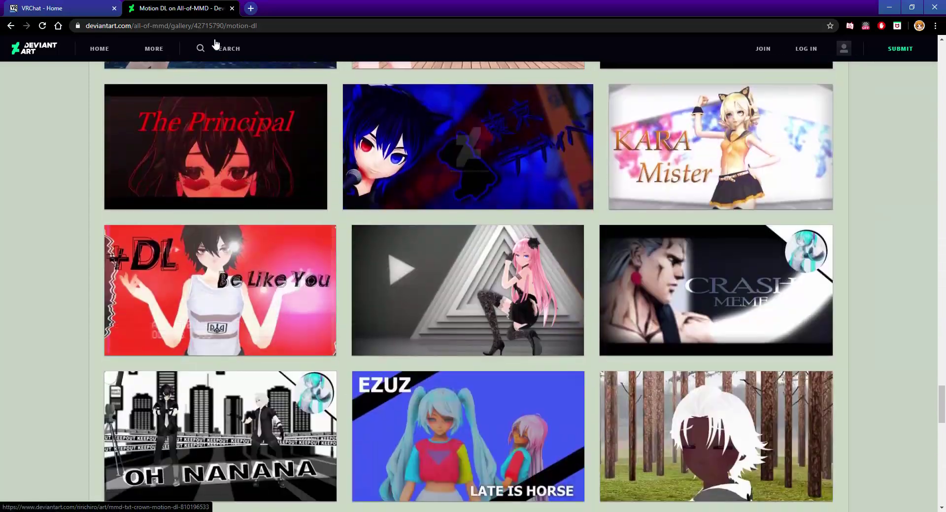
click(232, 9)
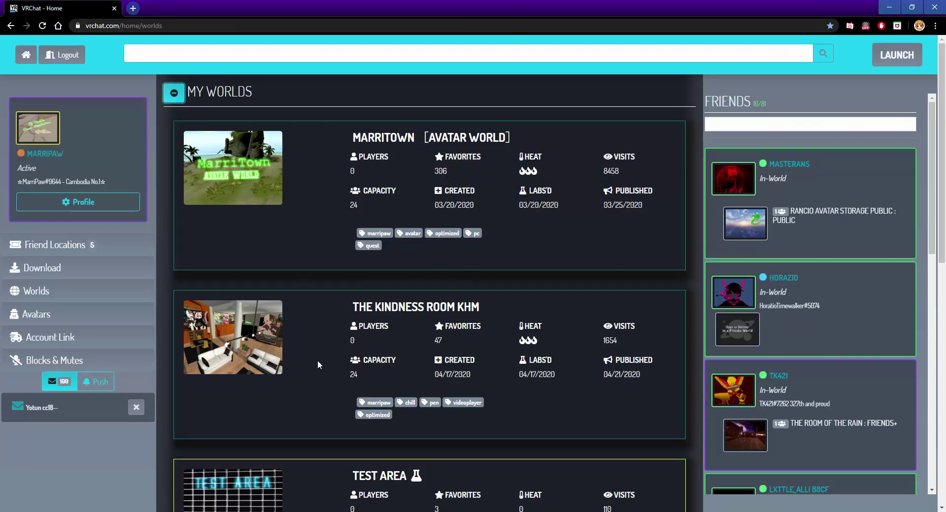
click(890, 7)
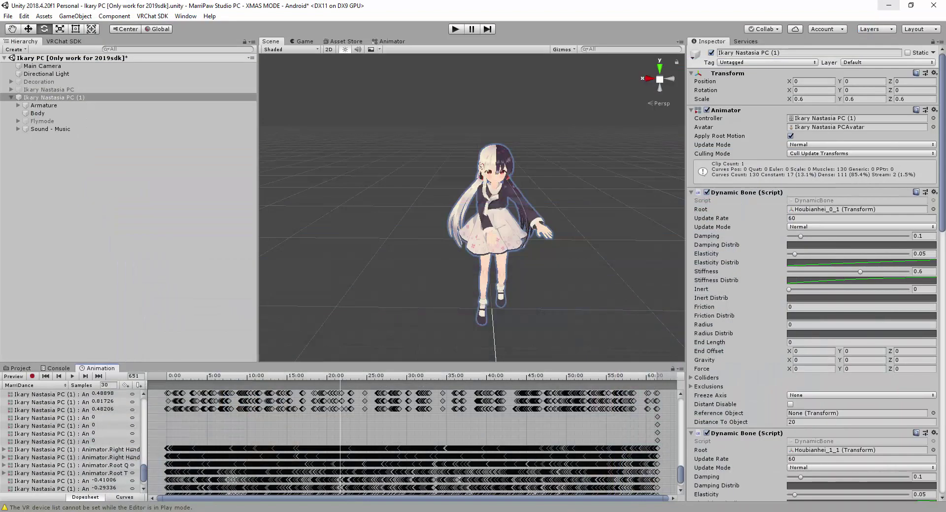
Step: In Blender, delete the default Cube, Lamp and Camera, then show the MMD tools tab
click(890, 6)
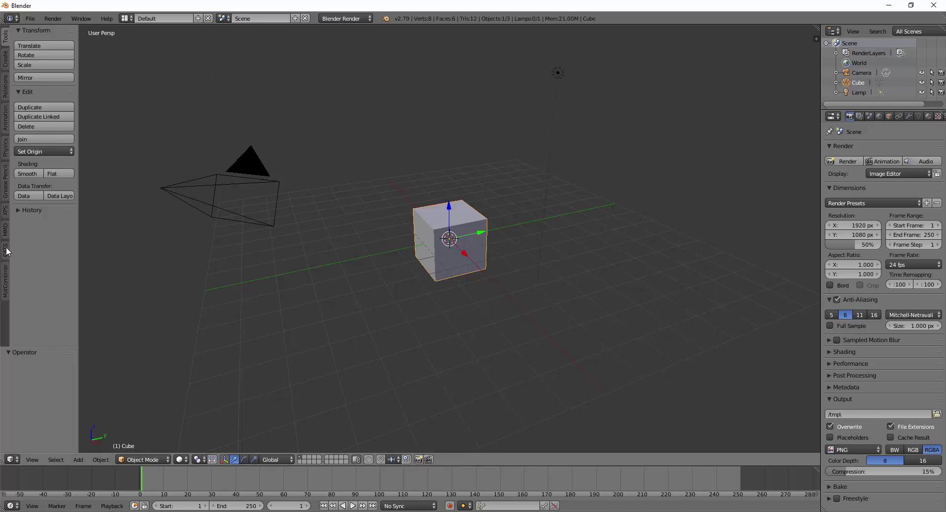
key(x)
click(547, 179)
right_click(558, 72)
key(x)
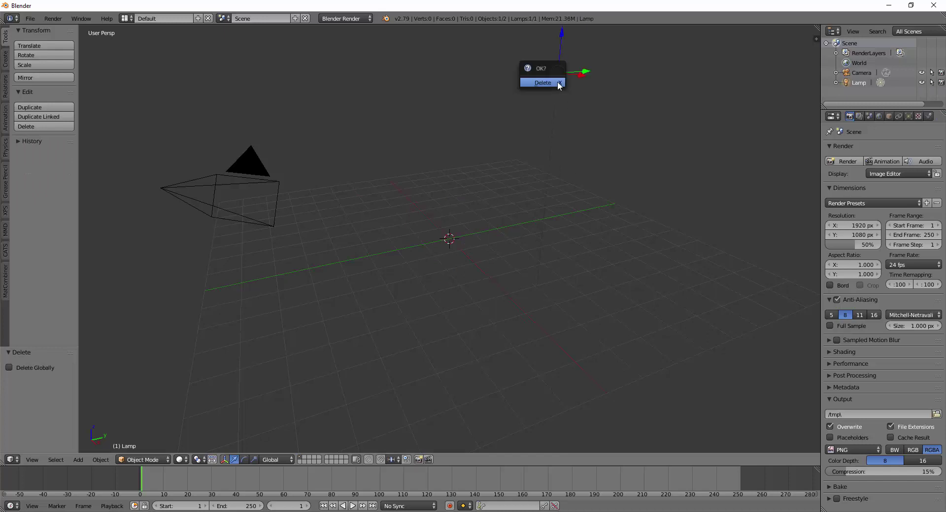
click(559, 83)
right_click(234, 167)
key(Delete)
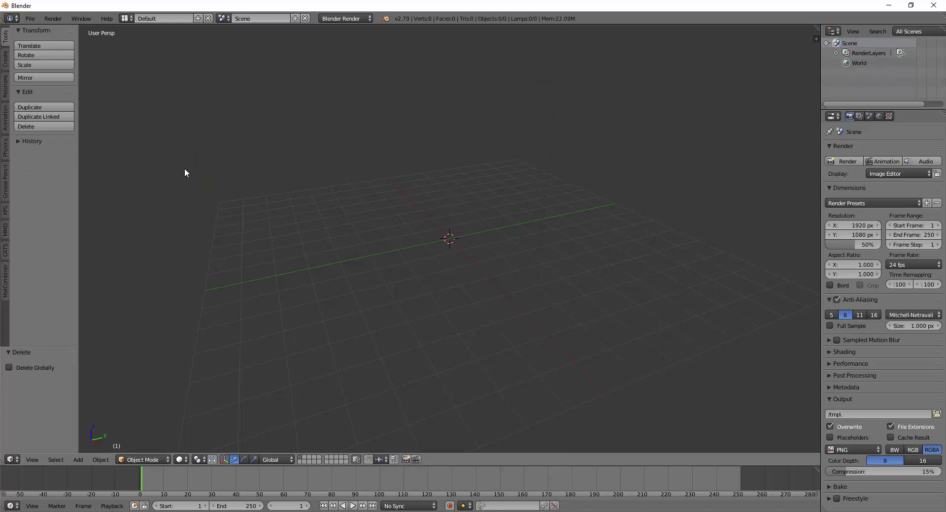
click(5, 232)
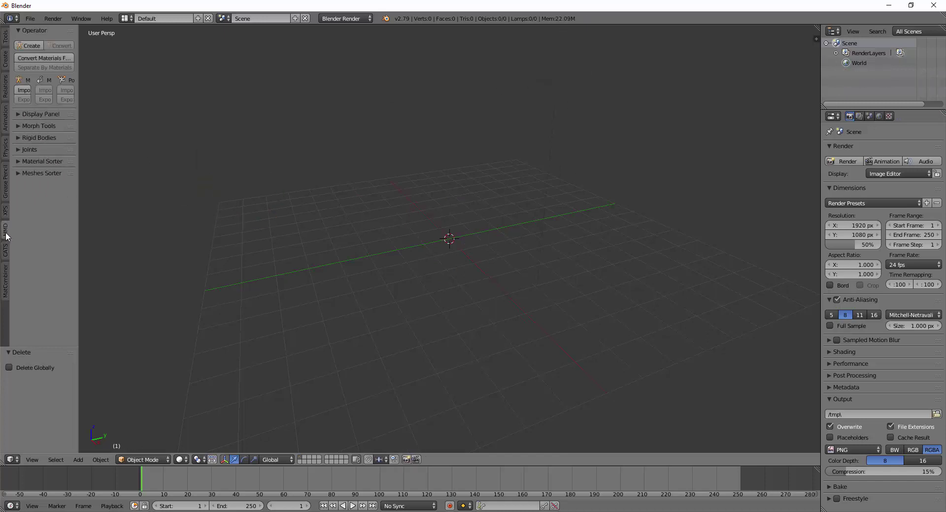
Step: Import model.pmd from the haruto ver.2 folder with MMD Import
click(23, 94)
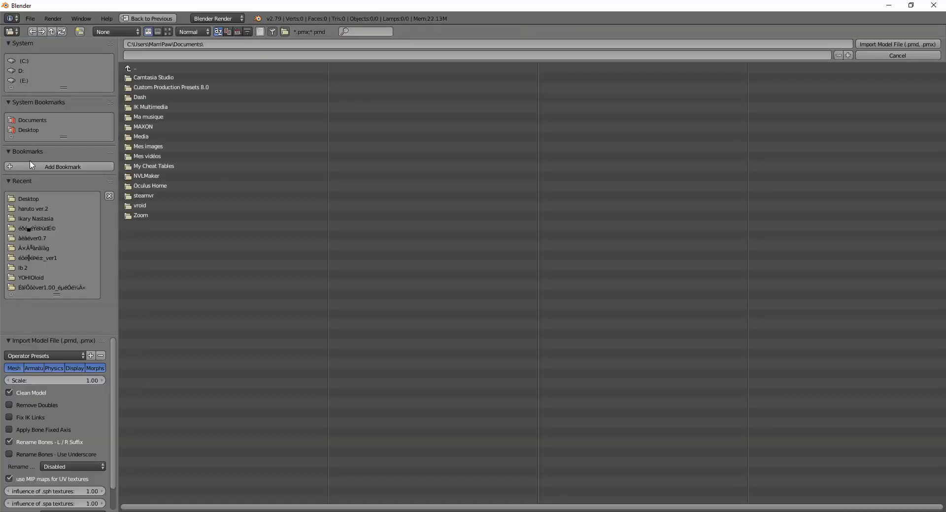
click(28, 208)
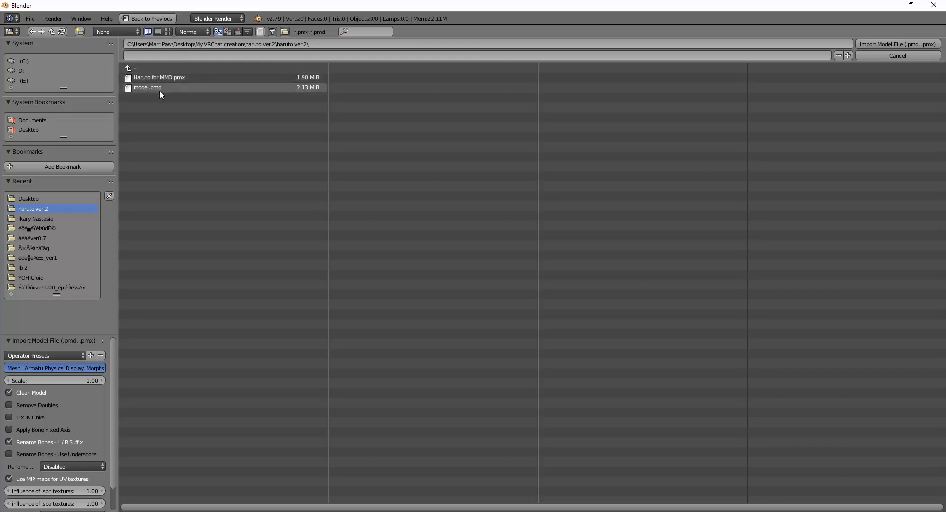
click(159, 88)
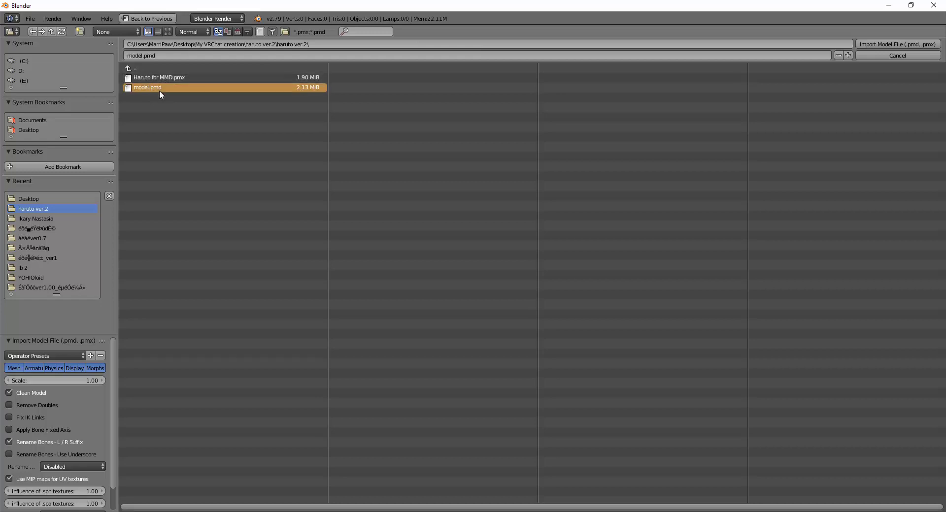
double_click(159, 89)
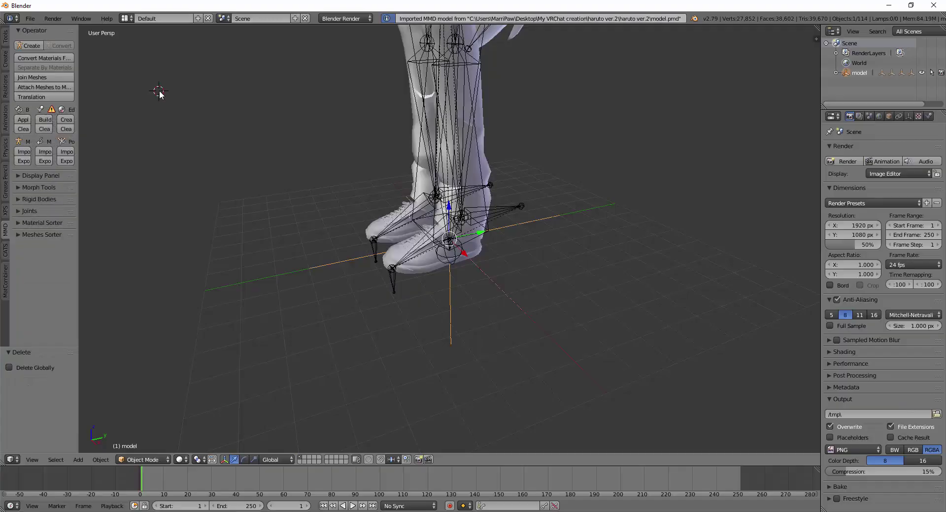
Step: Scale the imported model down to 0.1 and centre the view on it
scroll(246, 182, down, 6)
middle_drag(267, 175, 286, 170)
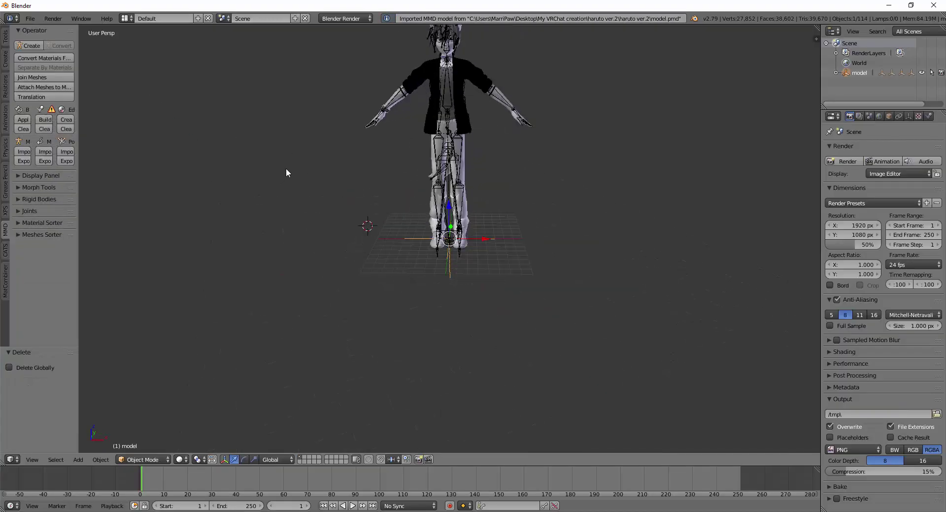
click(6, 36)
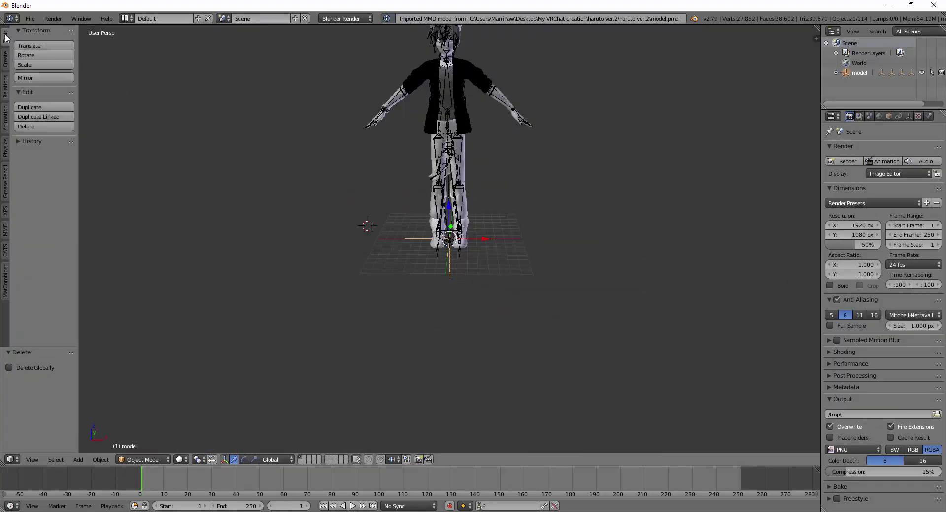
click(49, 64)
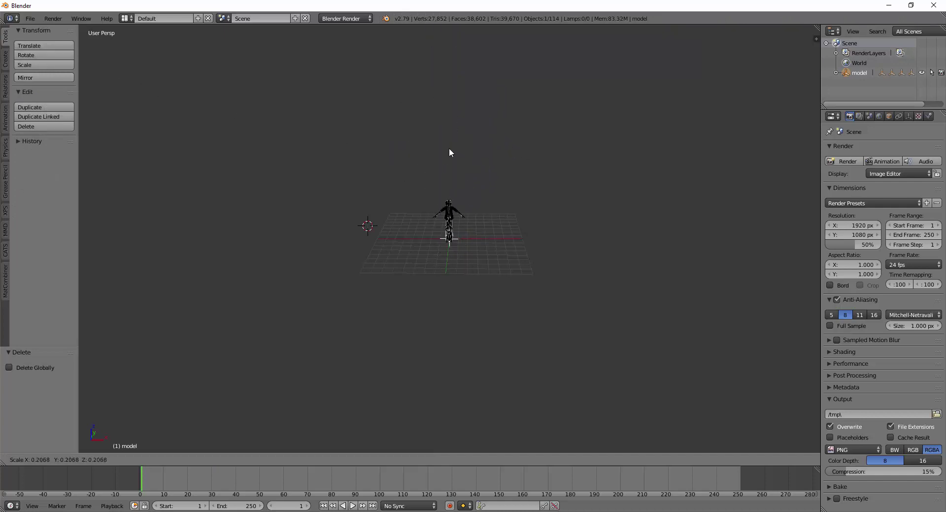
click(451, 195)
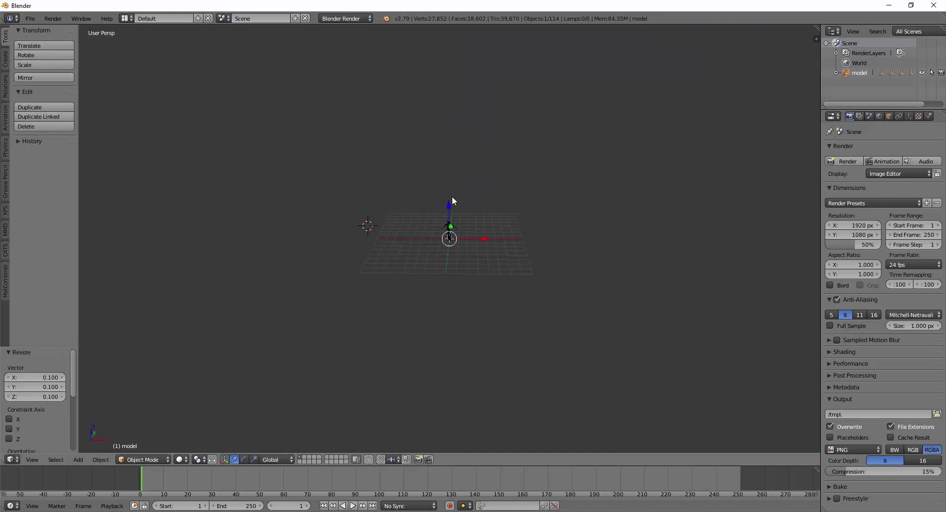
scroll(440, 242, up, 8)
scroll(440, 242, up, 4)
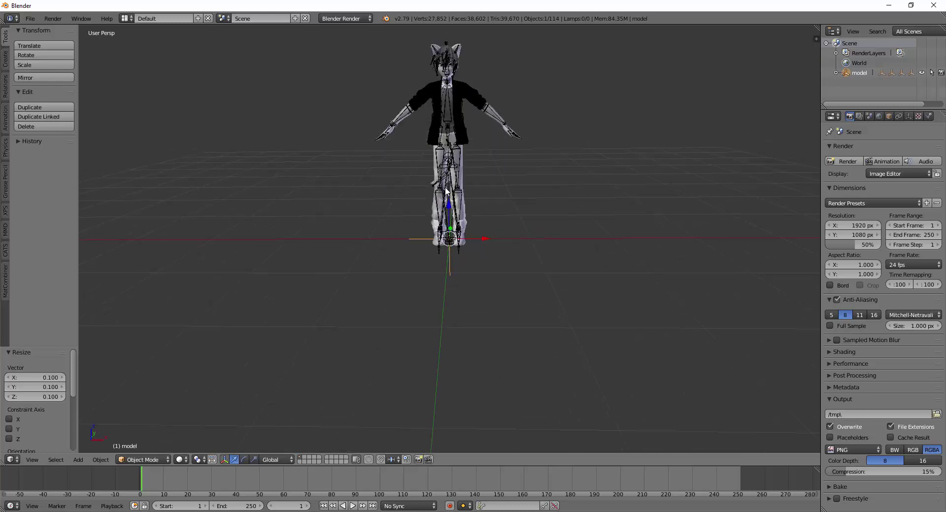
key(KP_Decimal)
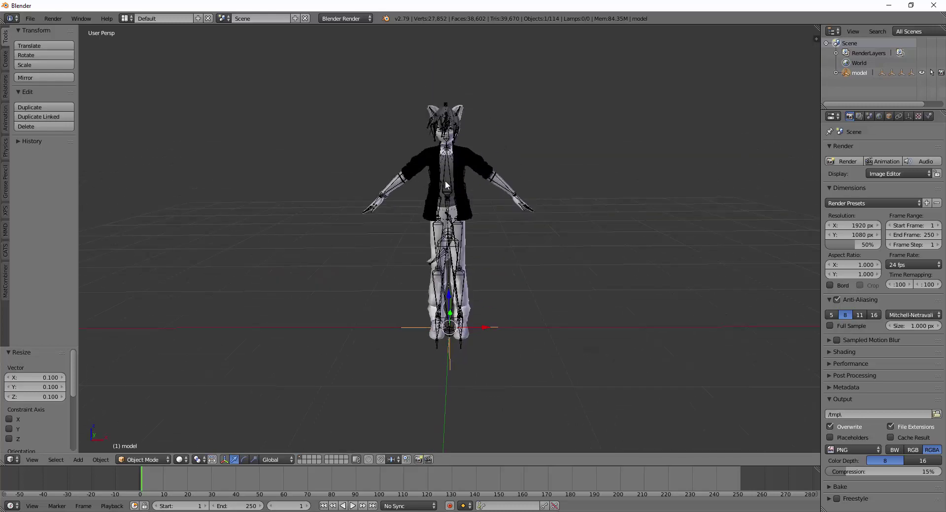
Step: In CATS optimization, list the materials and create a texture atlas saved to haruto ver.2
click(5, 252)
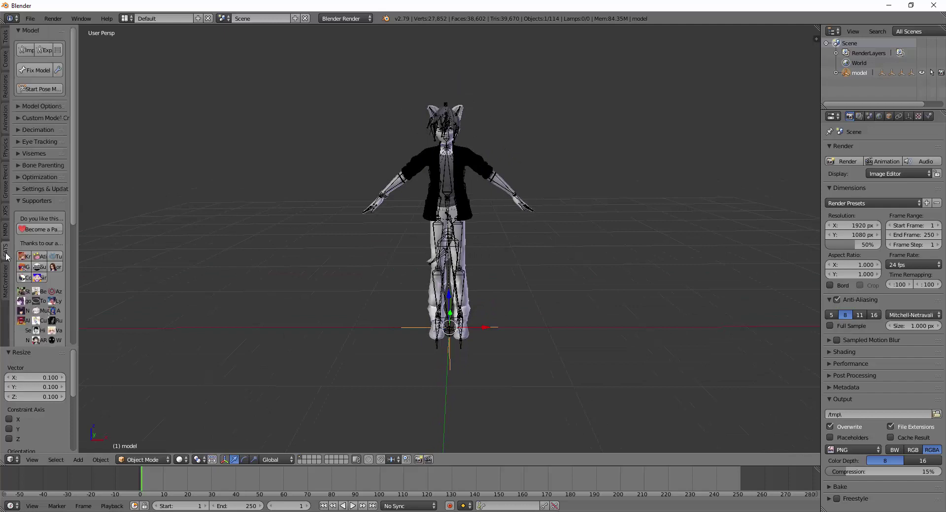
click(47, 176)
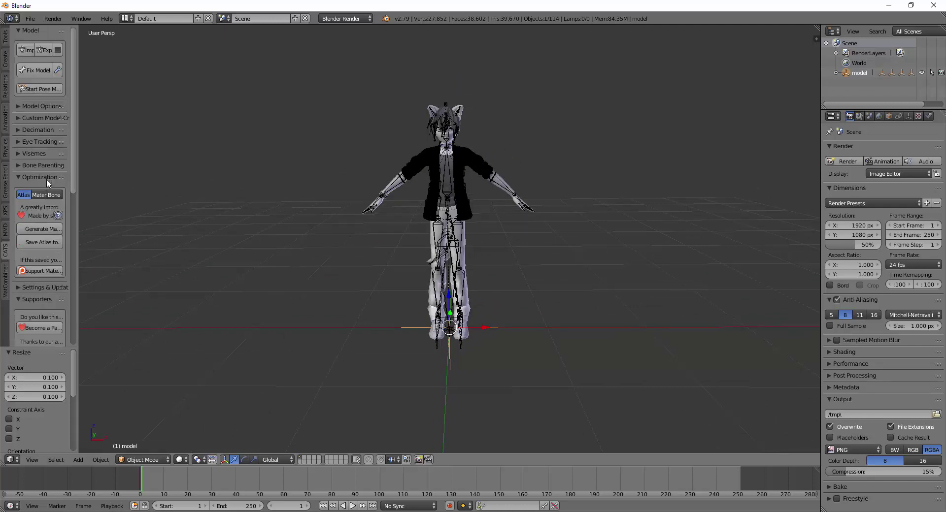
click(43, 230)
scroll(62, 274, down, 5)
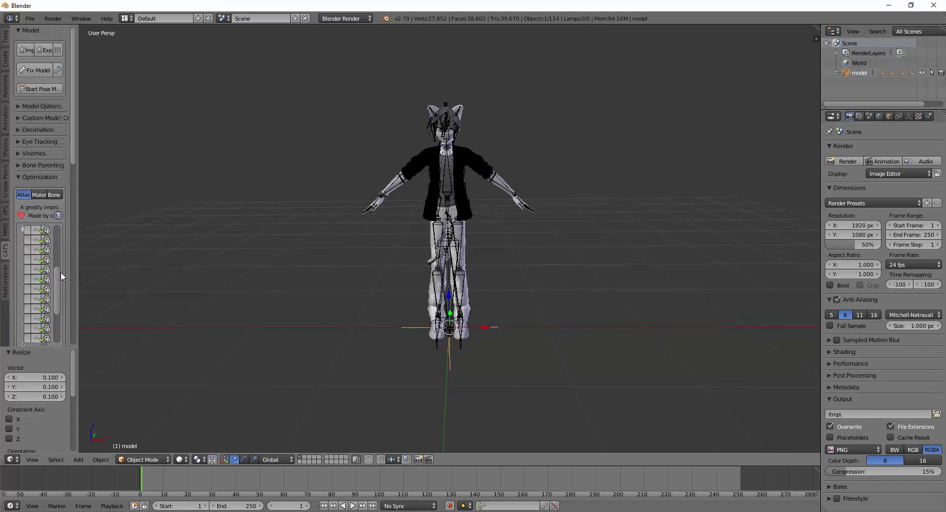
drag(74, 155, 74, 193)
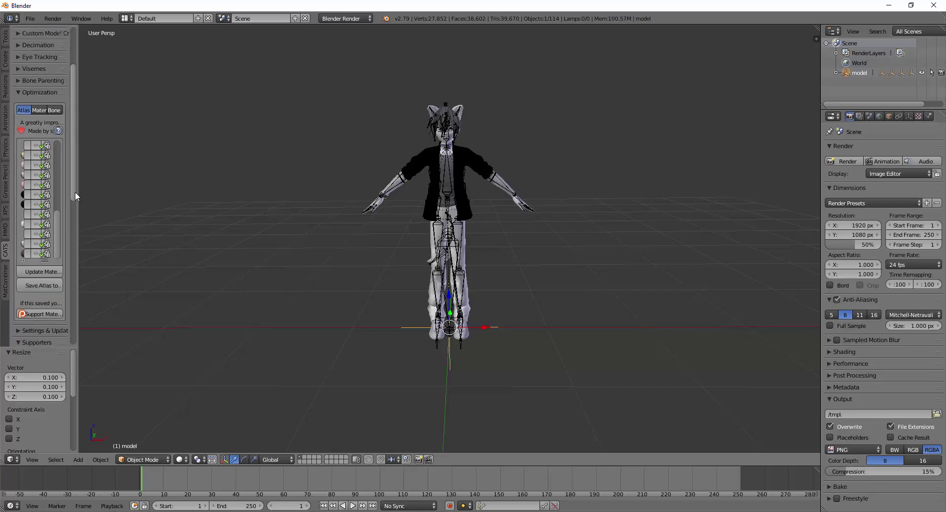
click(41, 281)
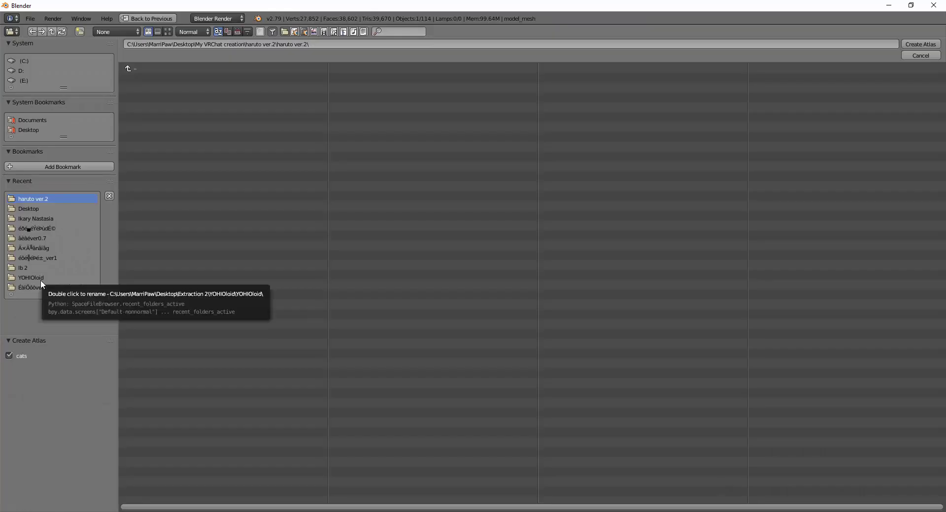
click(926, 46)
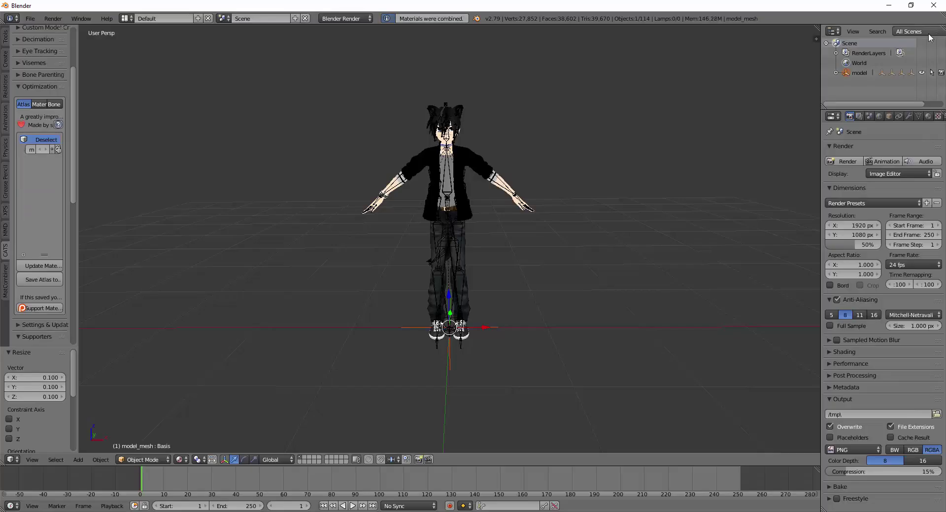
scroll(506, 147, up, 2)
mouse_move(527, 150)
middle_down()
mouse_move(578, 155)
mouse_move(533, 160)
middle_up()
scroll(528, 158, down, 3)
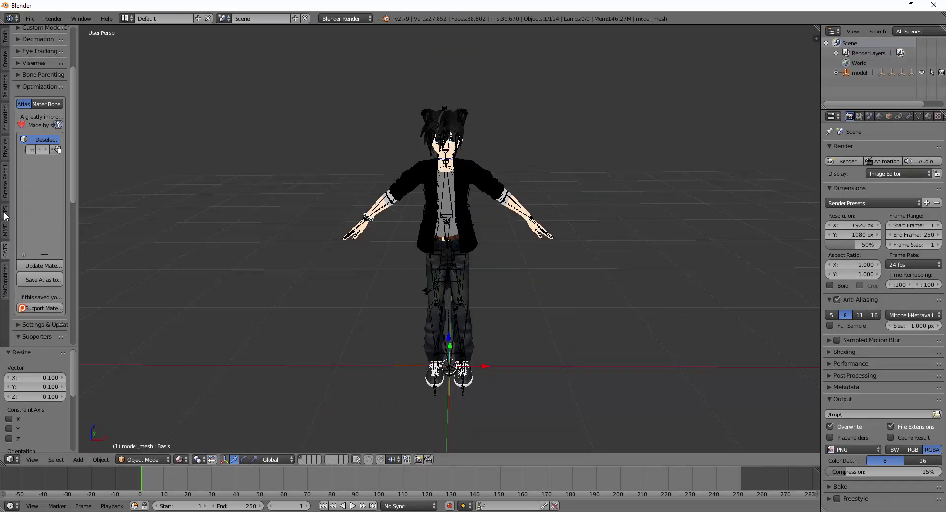
Step: Widen the tool shelf and run CATS Translate All under Model Options, then return to MMD tools
scroll(28, 110, up, 4)
click(28, 107)
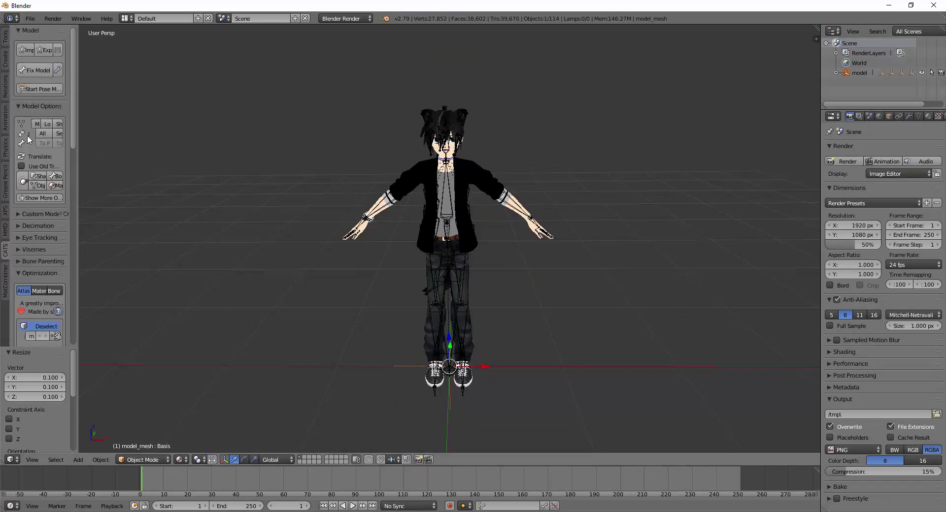
drag(78, 173, 175, 170)
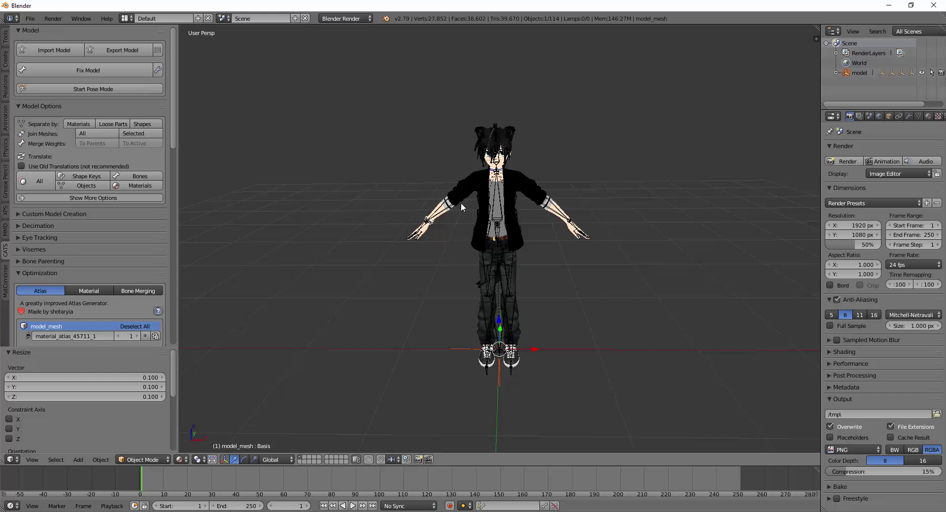
click(29, 182)
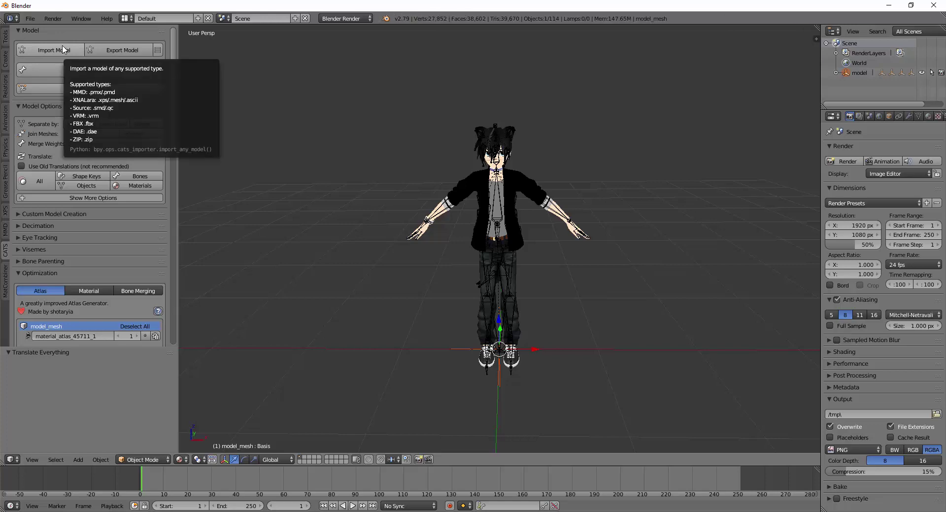
click(6, 230)
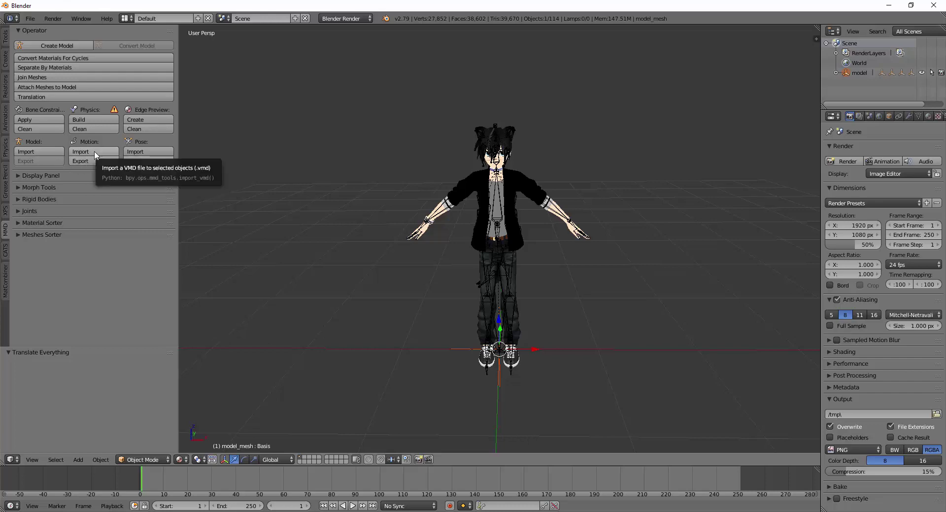
Step: Import the B&Y.vmd motion from the Desktop onto the model, extending the timeline to 2232 frames
click(95, 153)
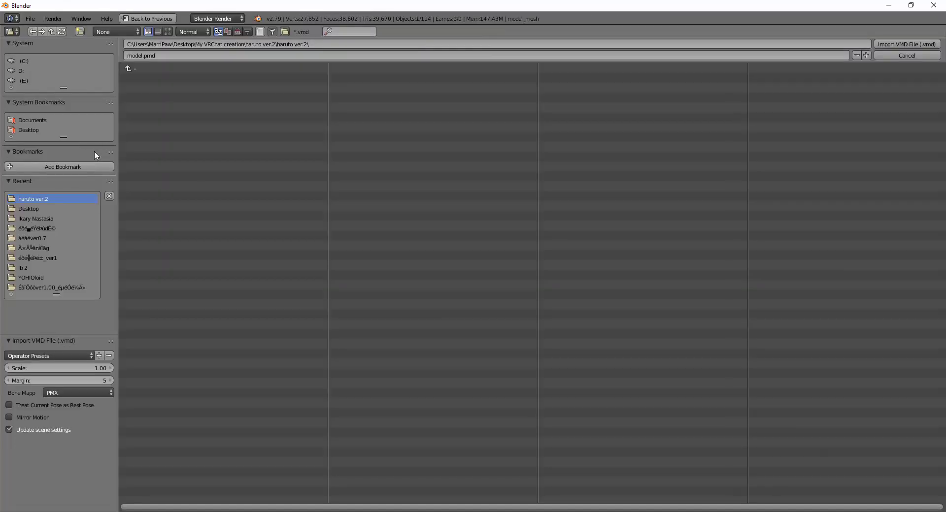
click(36, 131)
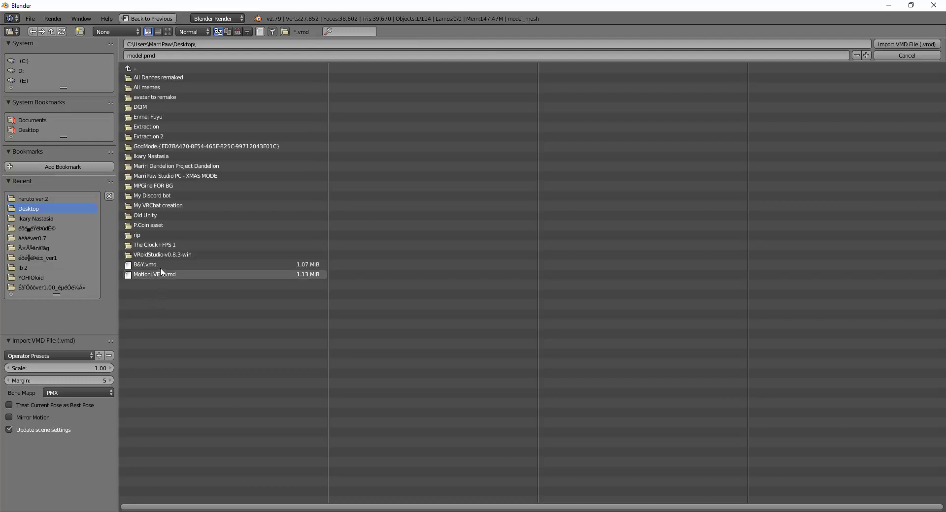
click(161, 266)
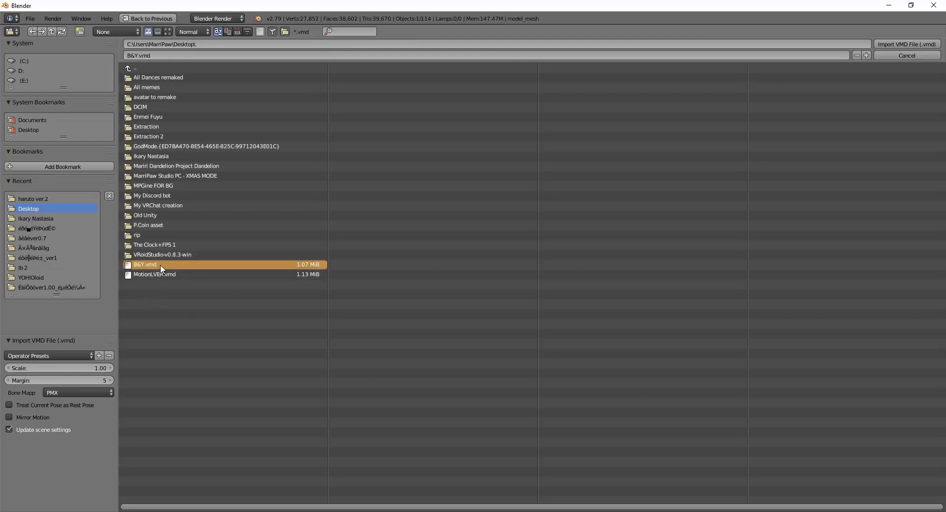
double_click(161, 267)
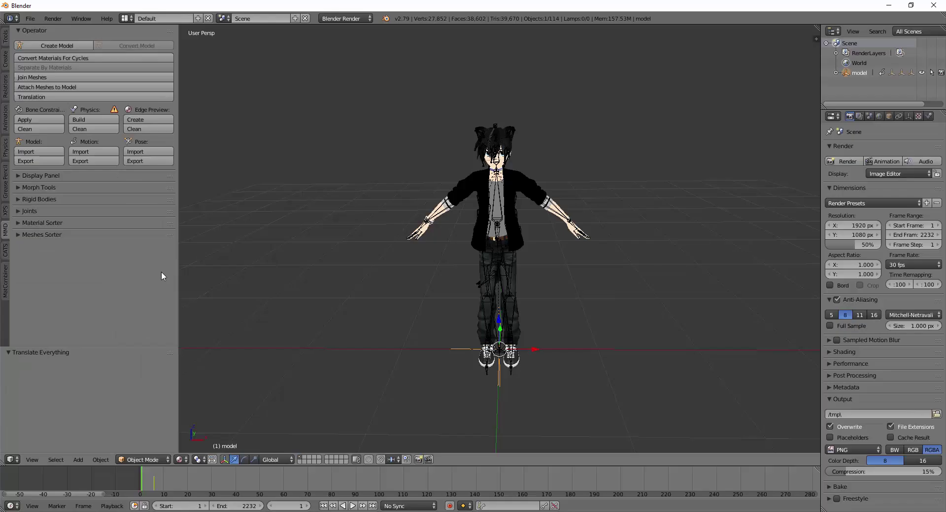
Step: Play the imported dance, pausing once, and stop playback at frame 635
click(352, 506)
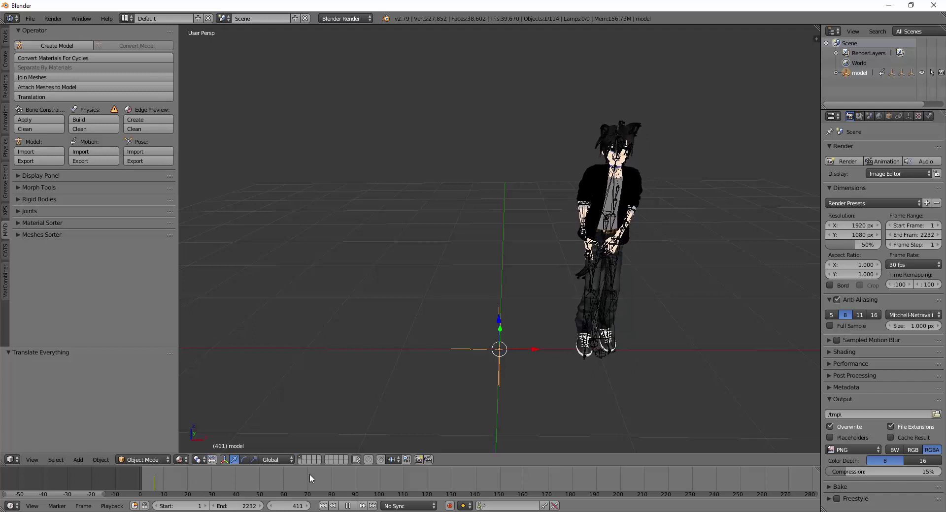
key(alt+a)
click(357, 507)
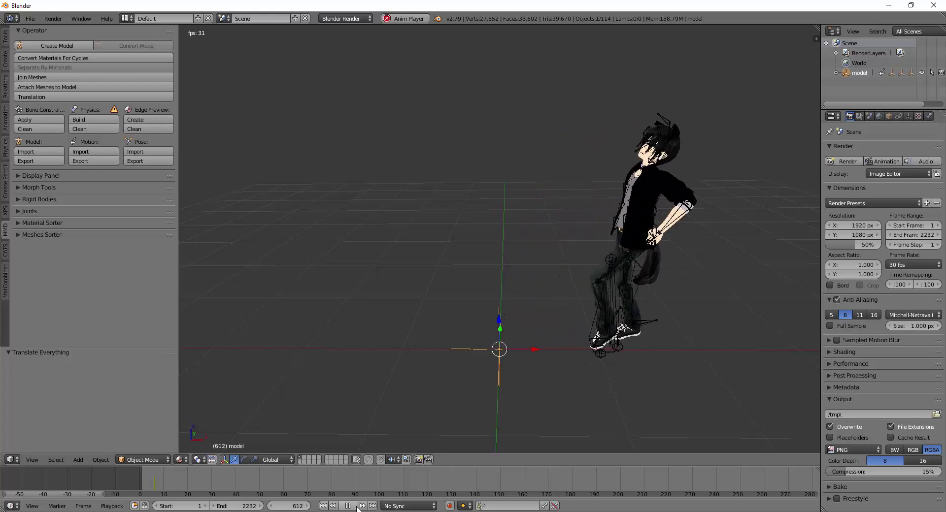
click(347, 506)
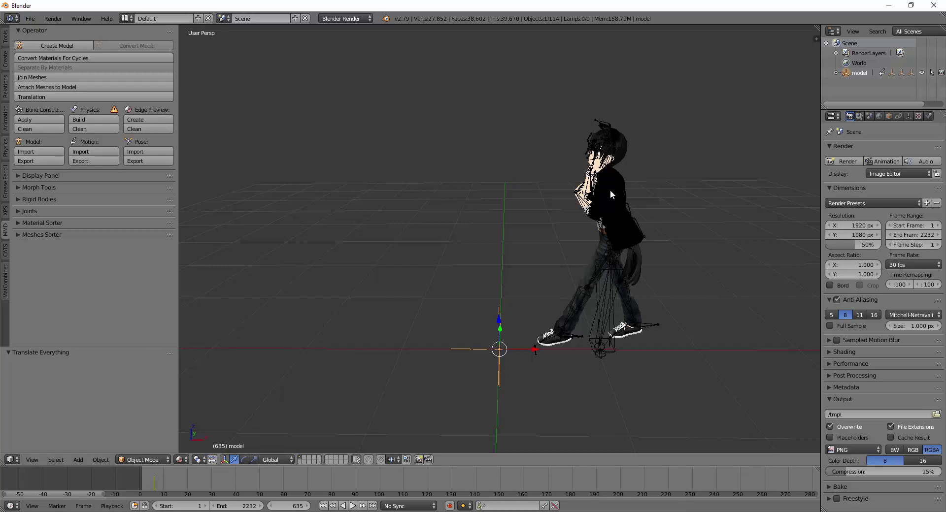
Step: Export the scene as FBX to the Desktop named NiceDance3.fbx
click(30, 18)
mouse_move(69, 215)
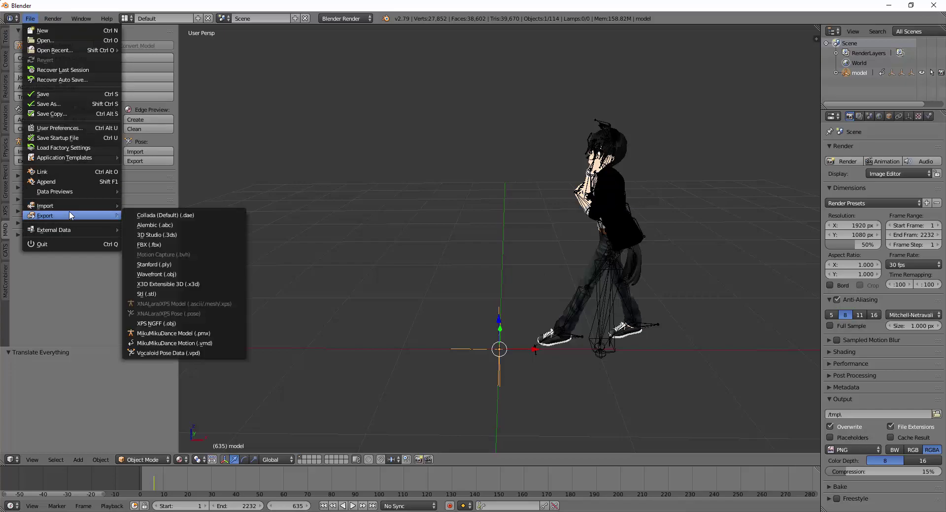
click(174, 244)
click(28, 199)
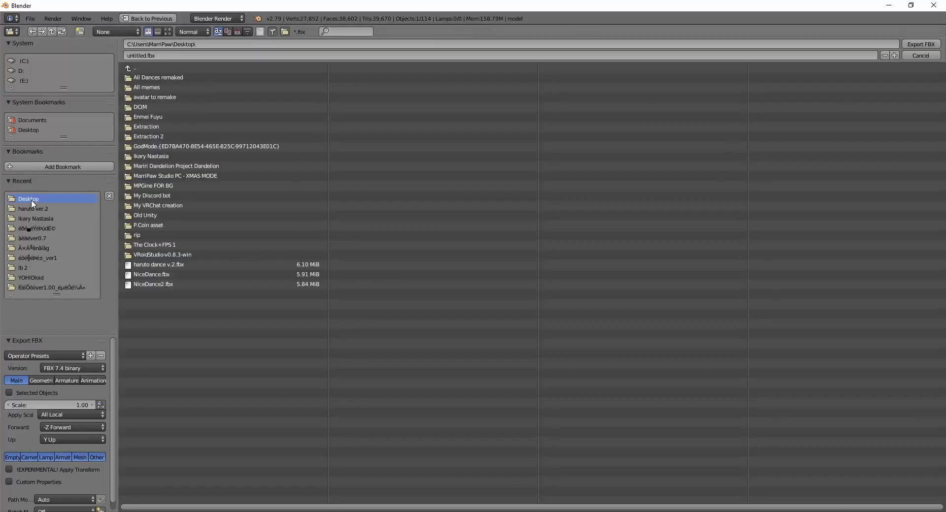
click(148, 56)
double_click(143, 56)
text(NiceDance3)
key(Return)
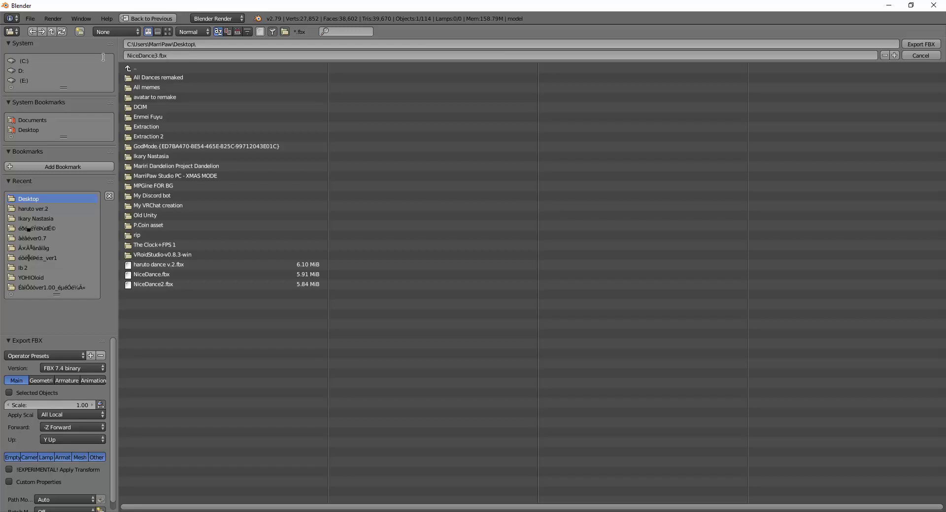
click(918, 45)
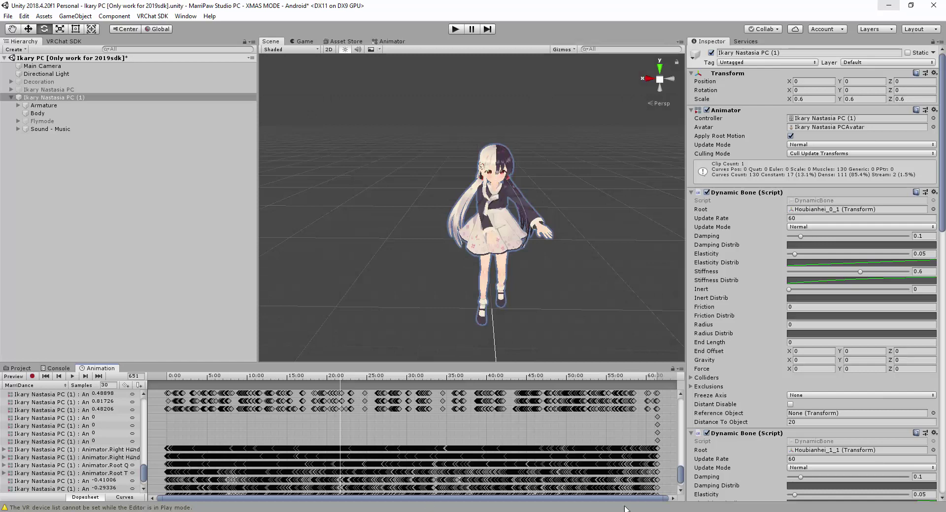
Step: Delete Ikary Nastasia PC (1), duplicate Ikary Nastasia PC, and set the copy's Controller to None
click(21, 368)
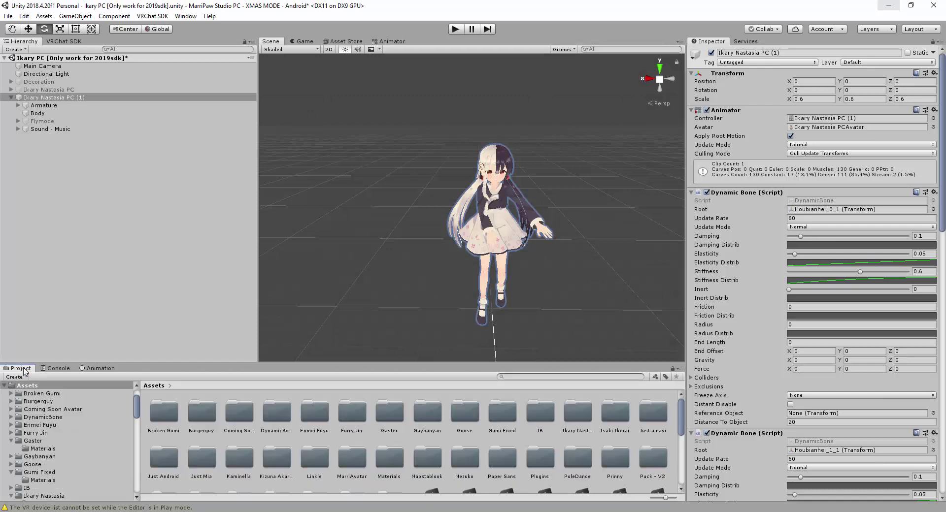
click(76, 98)
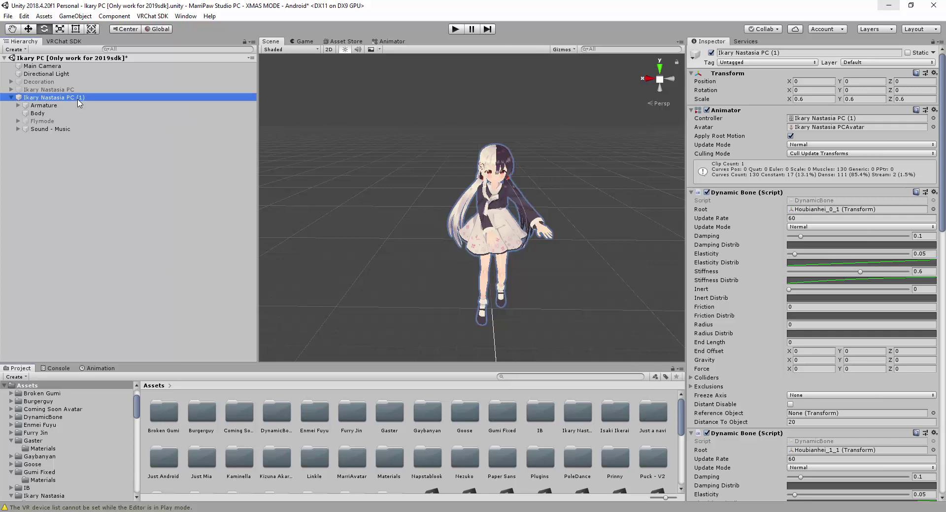
key(Delete)
click(77, 92)
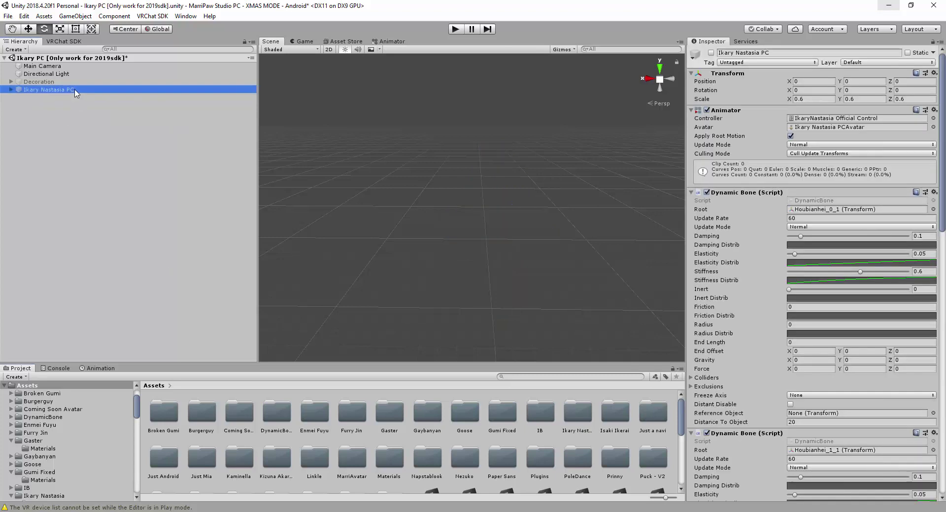
key(ctrl+d)
click(711, 53)
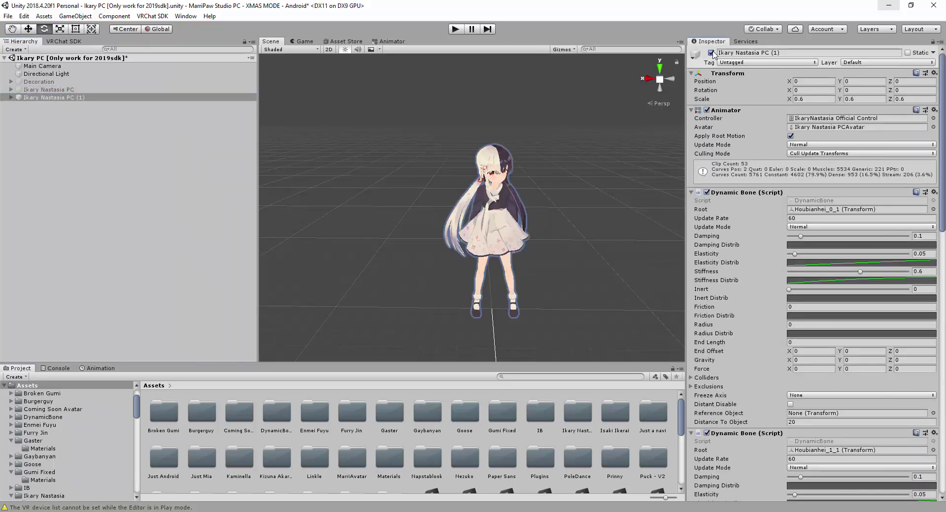
click(933, 119)
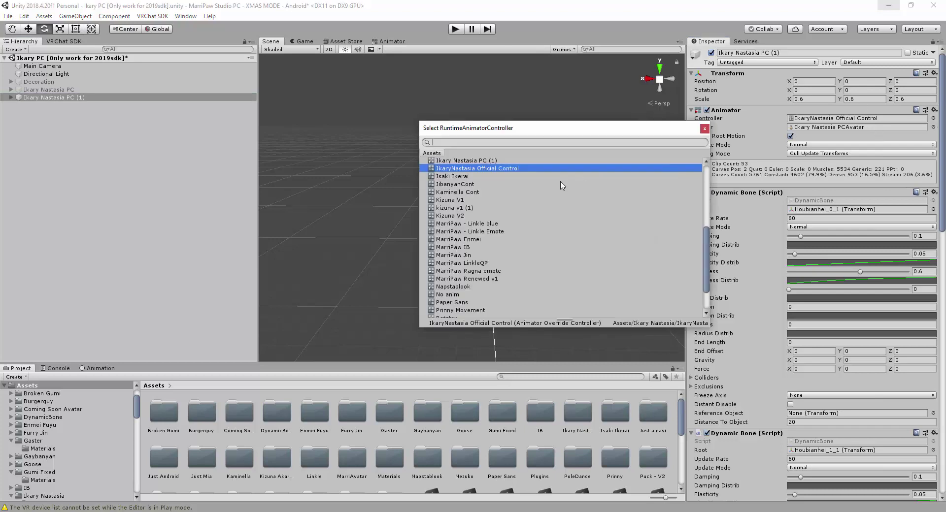
scroll(535, 185, up, 5)
double_click(704, 164)
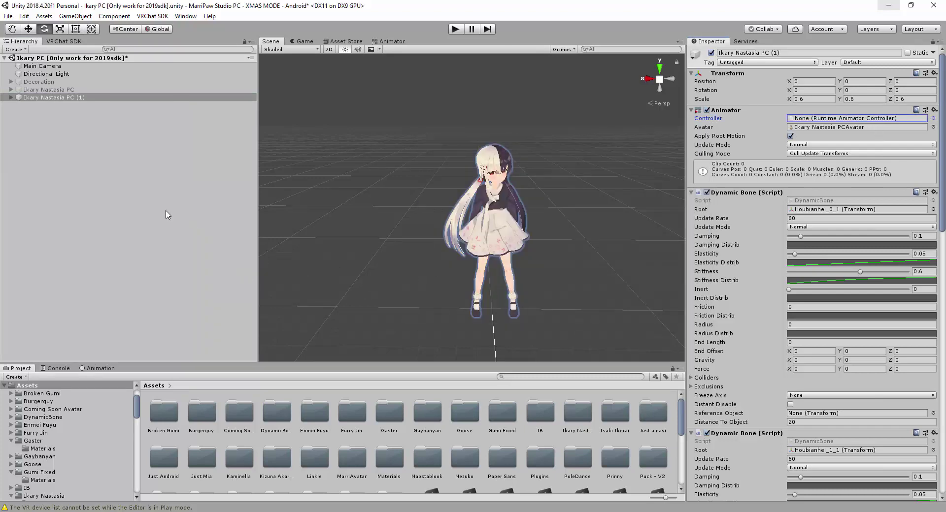
Step: Delete the old haruto dance v.2 controller, another outdated asset, and the MarriDance animation
scroll(436, 420, down, 5)
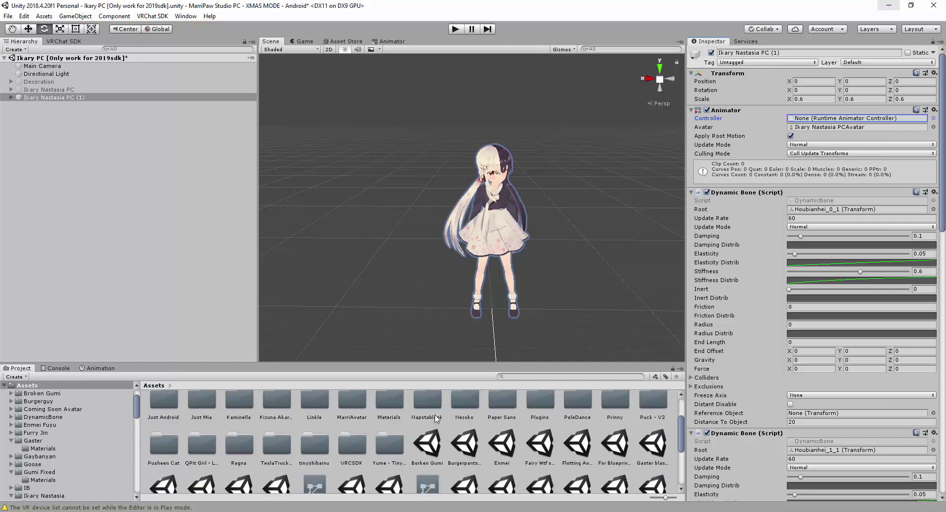
click(307, 434)
key(Delete)
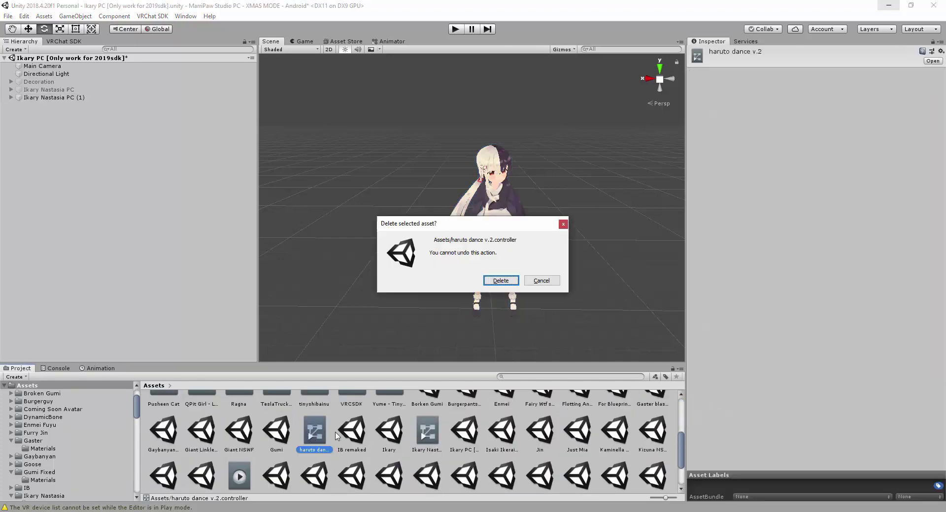
key(Return)
click(388, 430)
key(shift+Delete)
click(165, 474)
key(Delete)
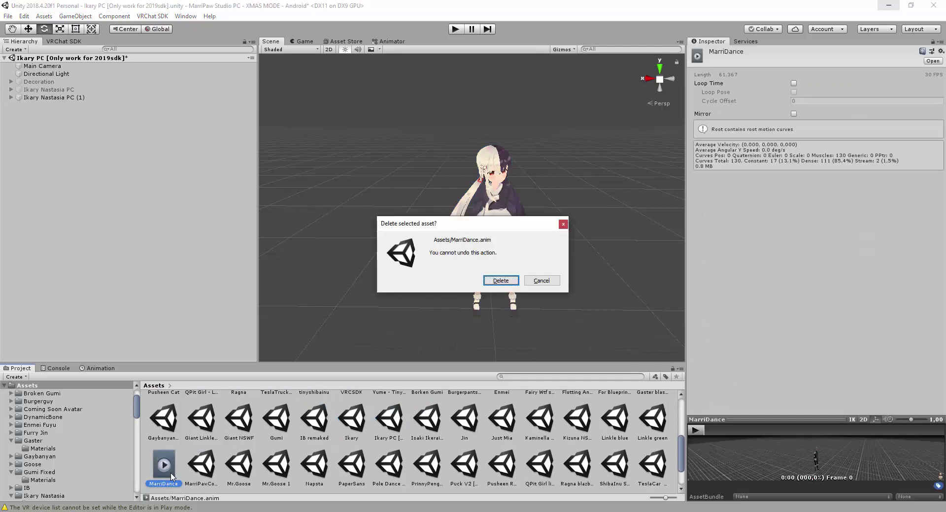
key(Return)
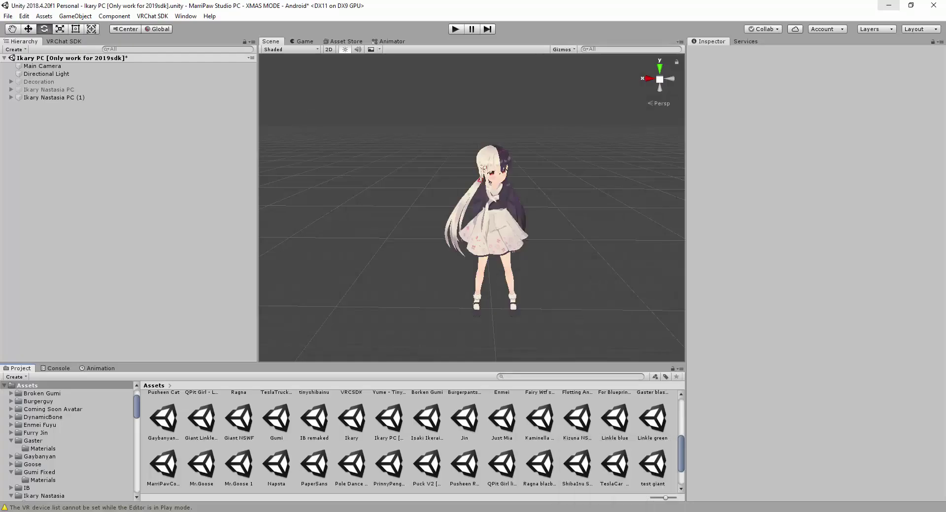
Step: Select the Body mesh and avatar root Ikary Nastasia PC (1), then run and stop a play-mode test
scroll(422, 437, up, 2)
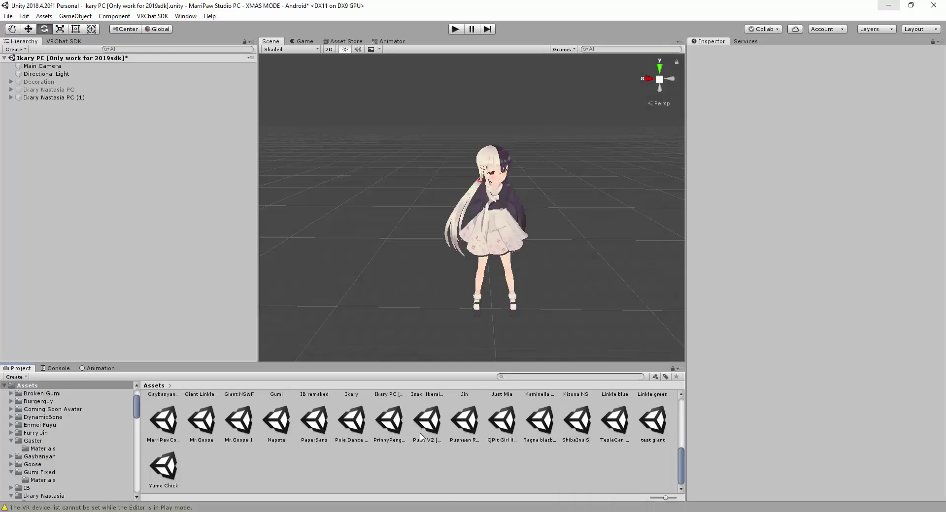
scroll(428, 446, up, 1)
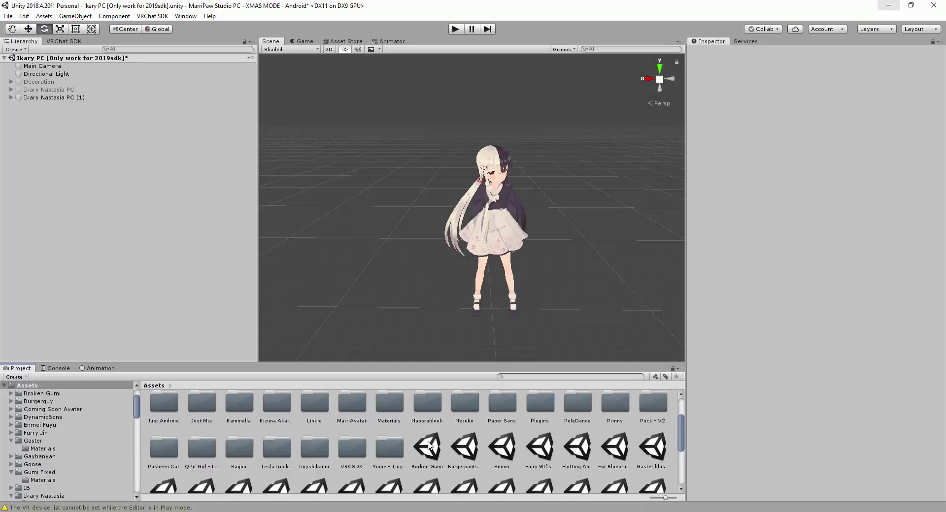
click(490, 227)
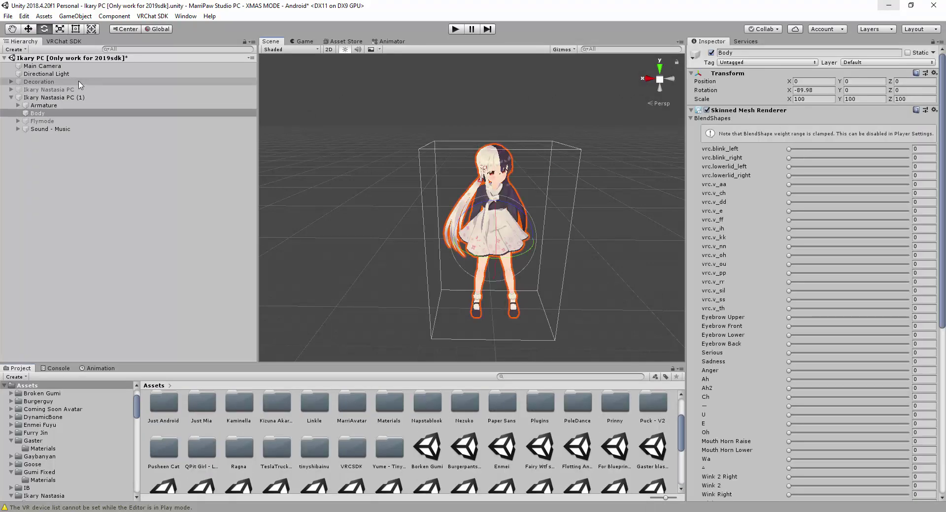
click(69, 97)
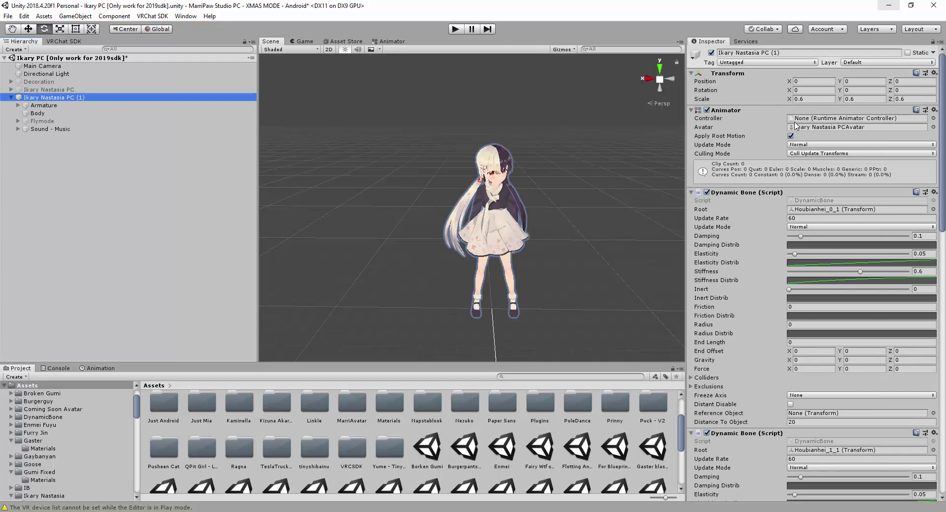
click(451, 29)
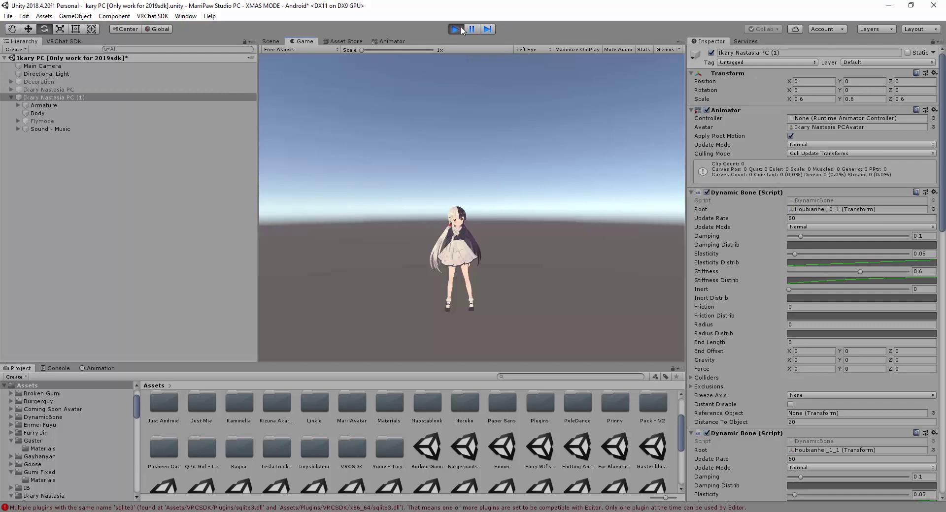
click(456, 30)
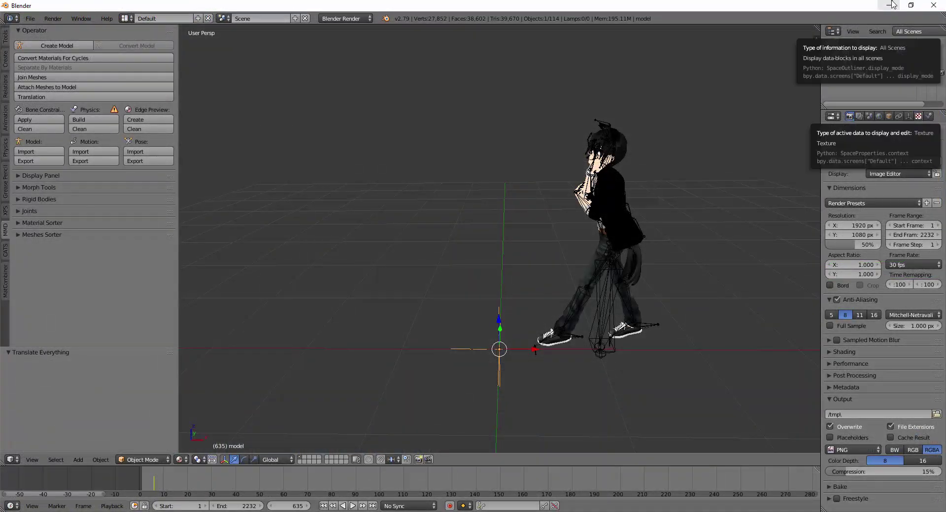
Step: Close Blender and drag NiceDance3.fbx from the desktop into Unity's Project Assets
click(937, 5)
click(892, 5)
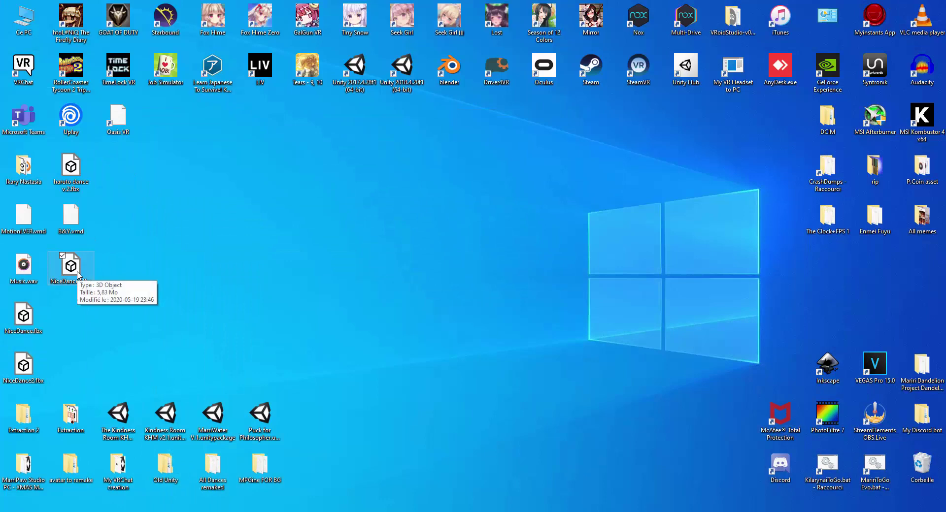
drag(77, 275, 415, 464)
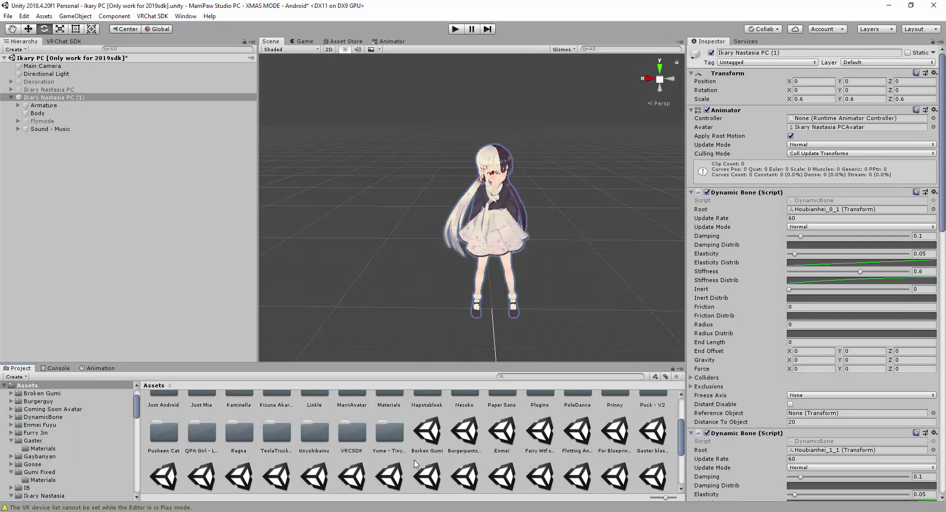
Step: Set NiceDance3's rig Animation Type to Humanoid and apply the import setting
click(323, 440)
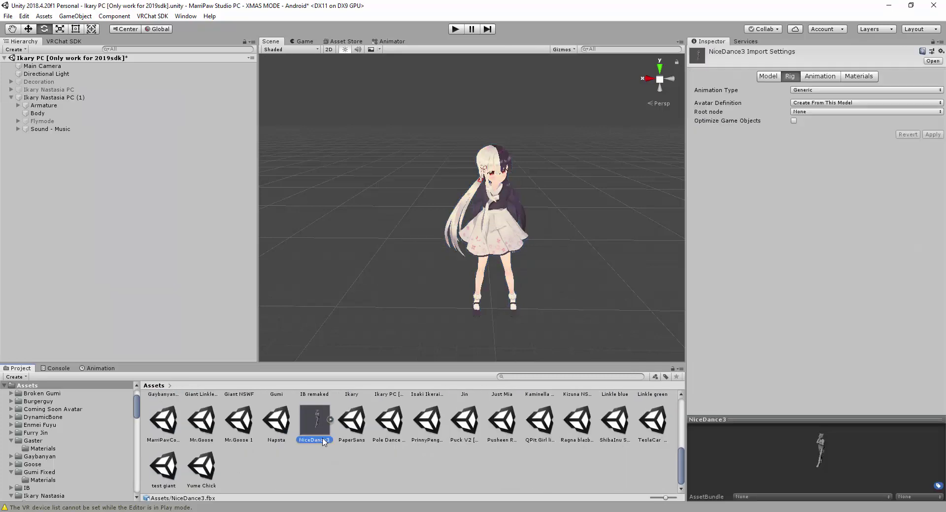
click(864, 77)
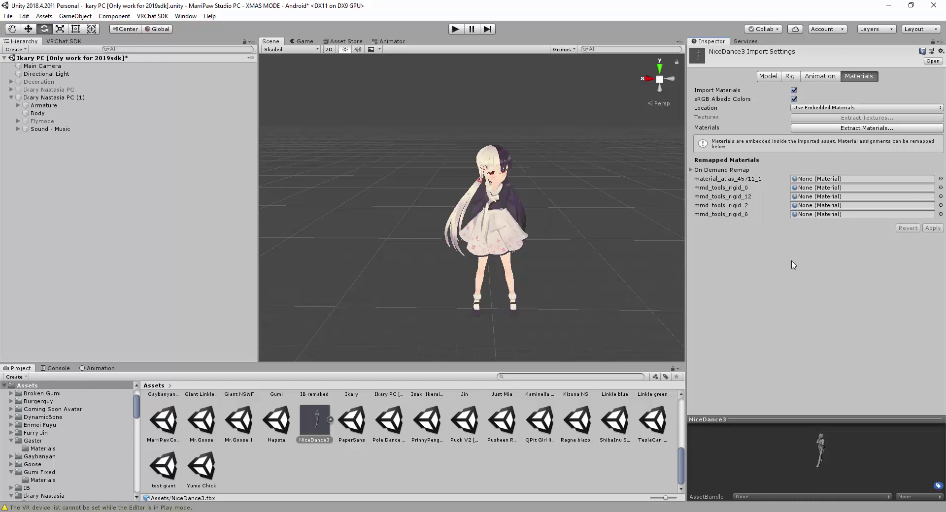
click(791, 77)
click(827, 90)
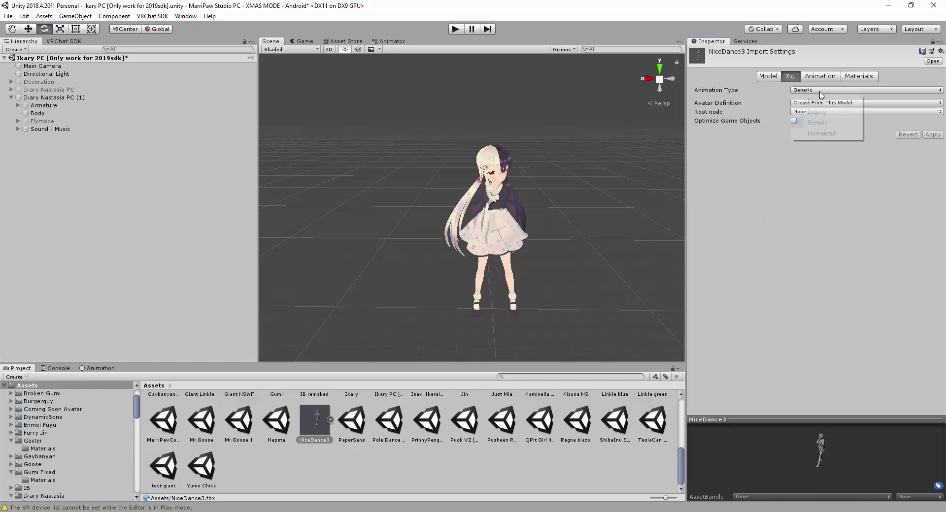
click(822, 134)
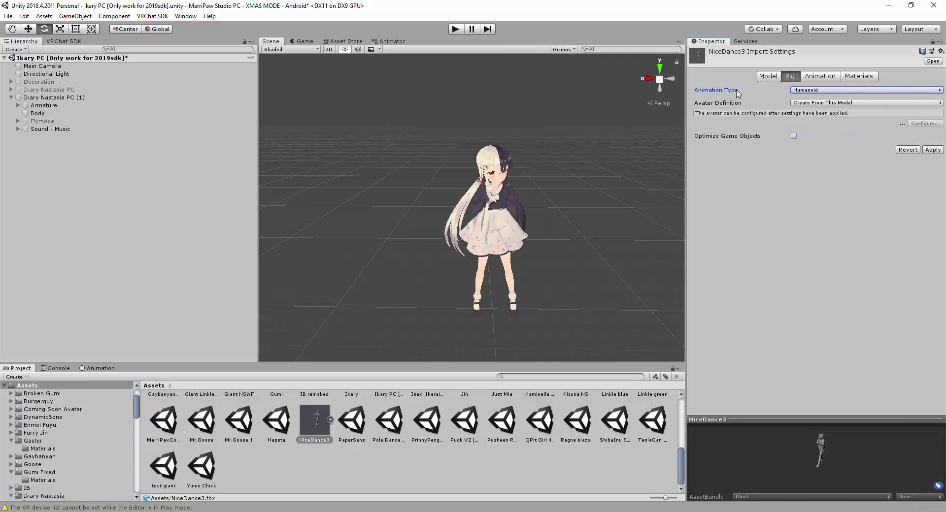
click(933, 150)
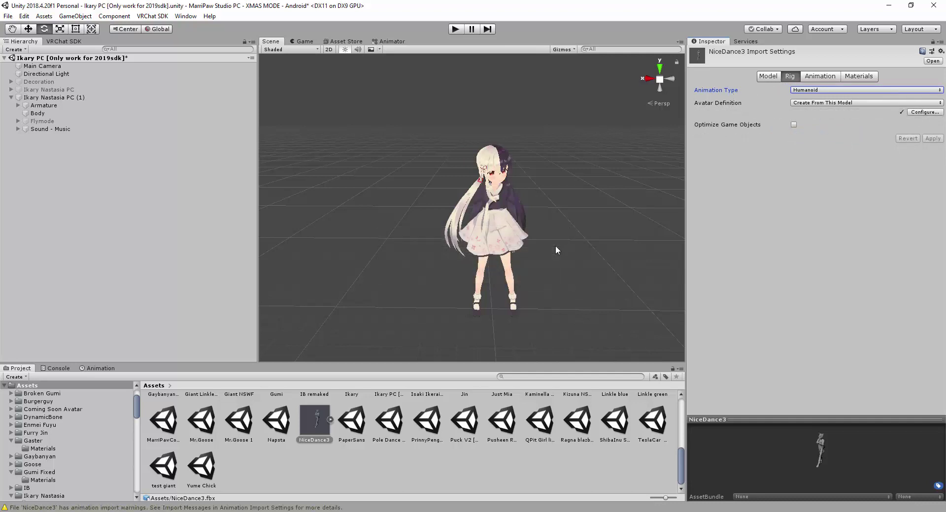
Step: Preview the model|B&Y_display and model_arm|B&Y_bone clips in NiceDance3's Animation import settings
click(820, 76)
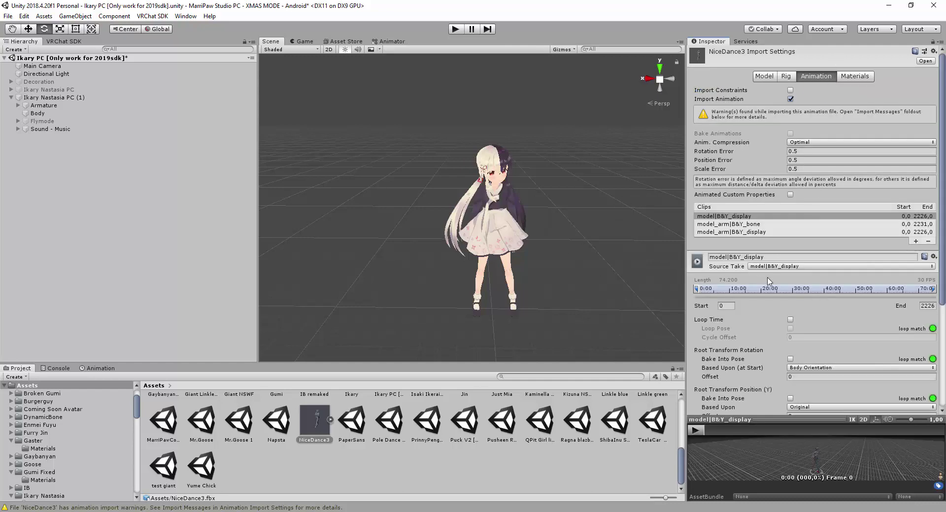
click(744, 232)
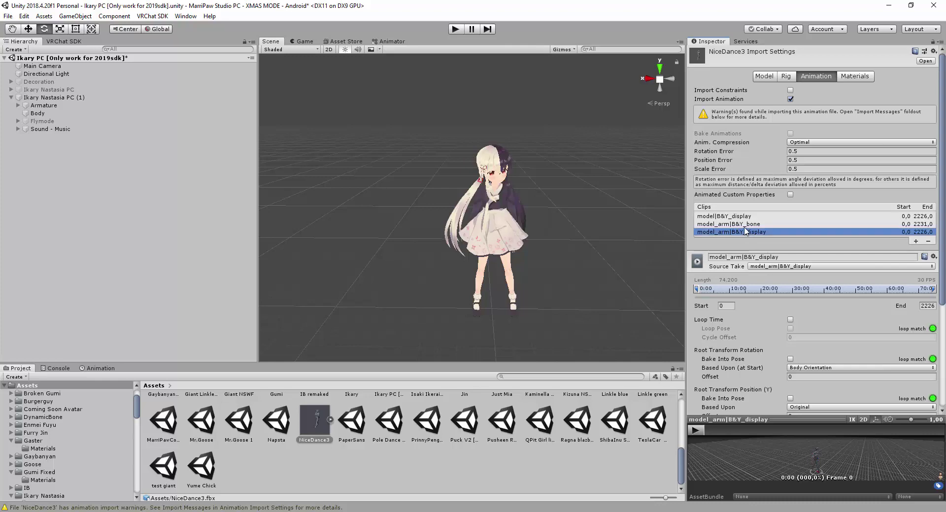
click(750, 224)
click(751, 217)
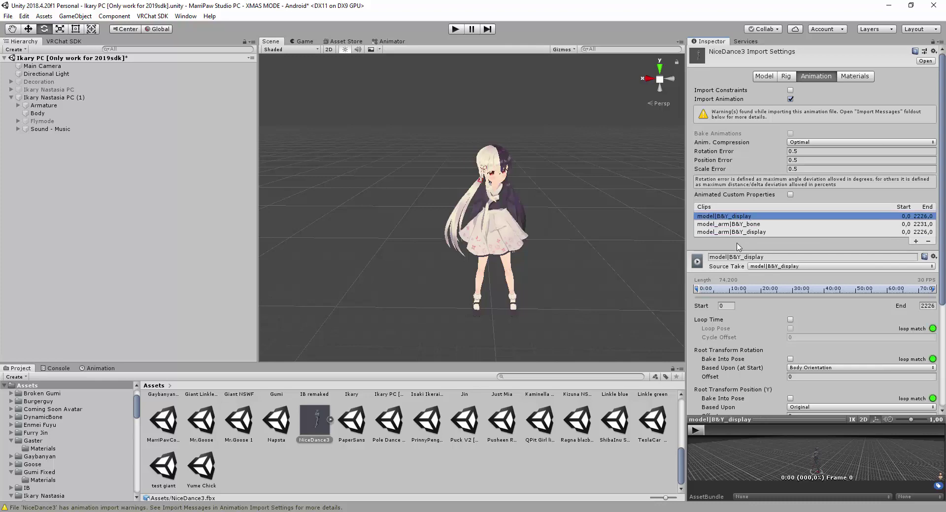
click(720, 431)
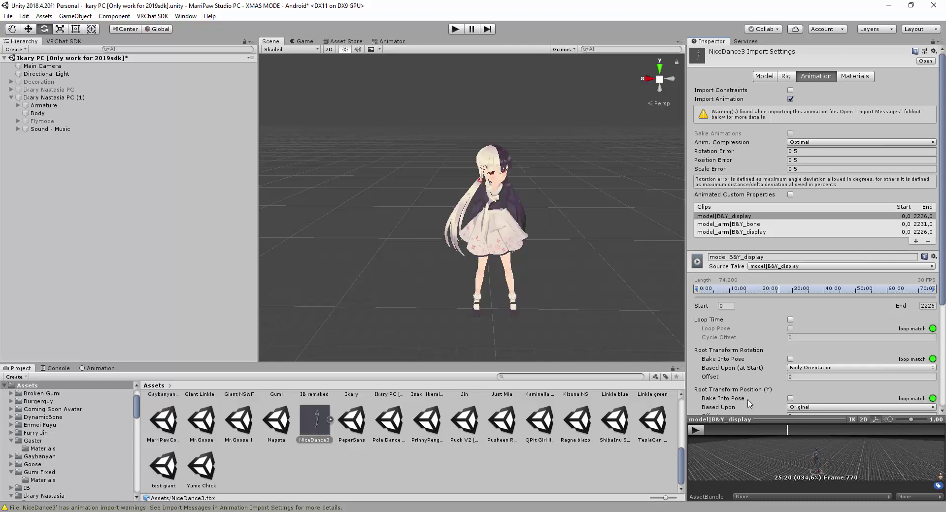
click(695, 430)
click(767, 224)
click(697, 433)
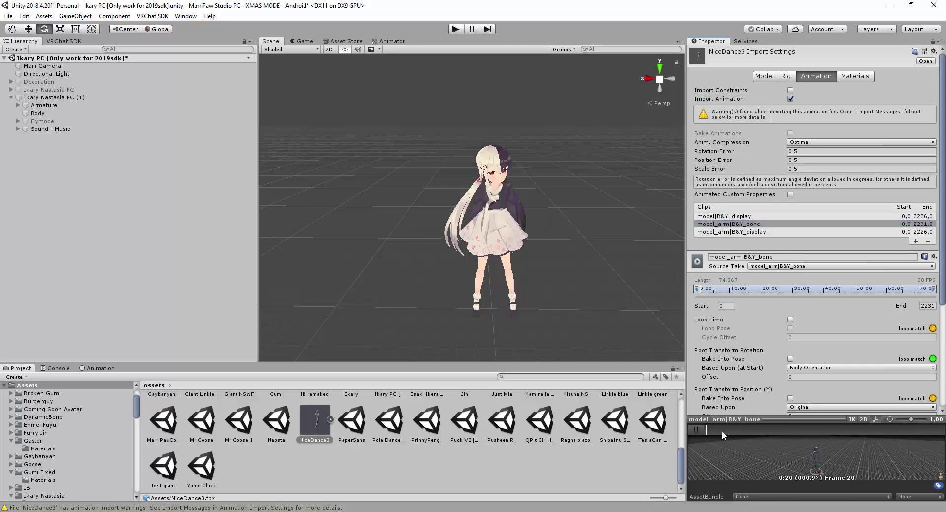
drag(723, 430, 789, 429)
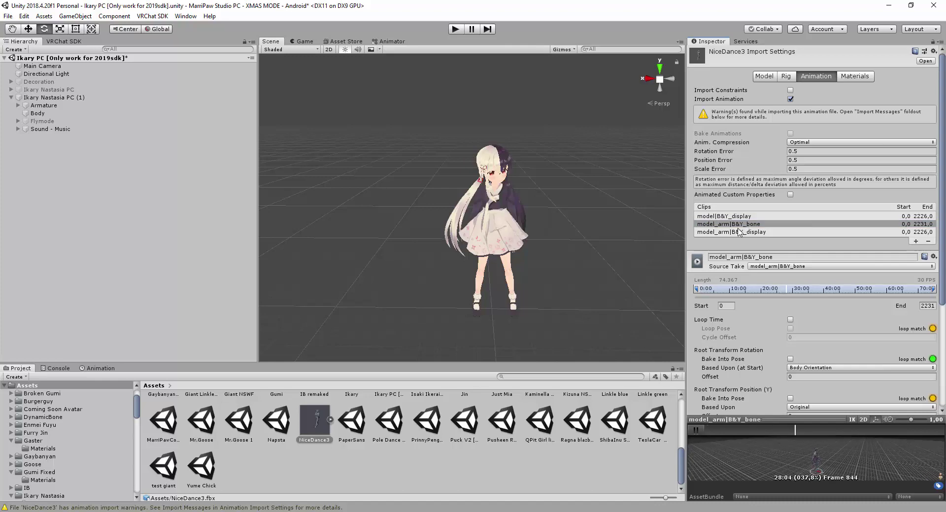
Step: Expand NiceDance3 in the Project panel, compare its clips, and select model_arm|B&Y_bone
click(330, 420)
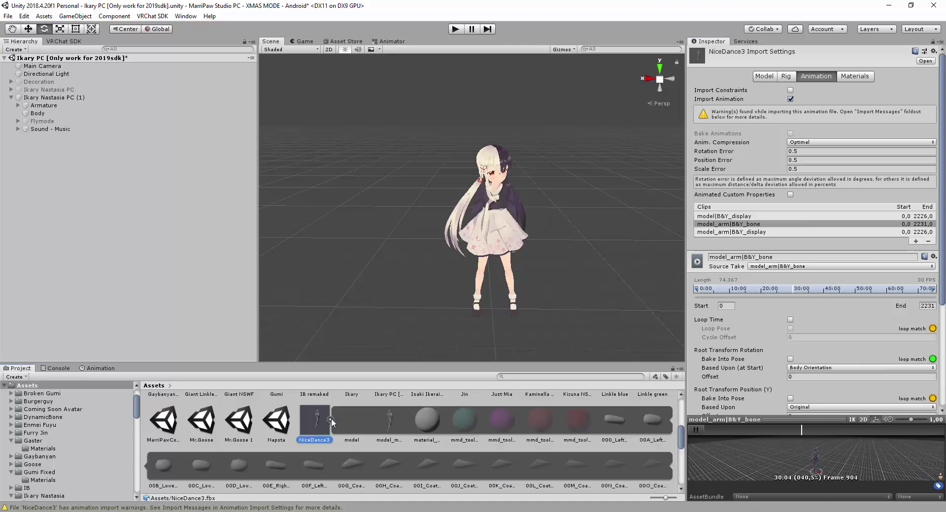
scroll(331, 423, down, 5)
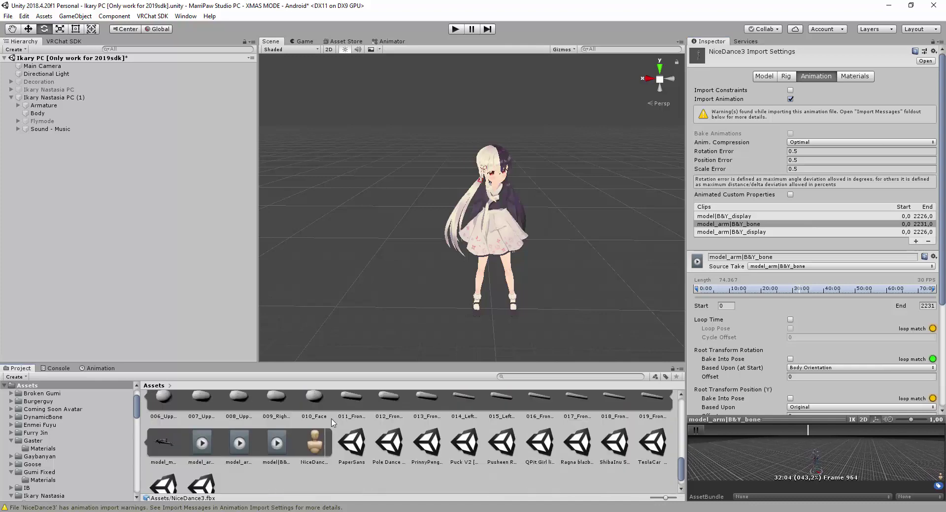
click(239, 444)
click(275, 445)
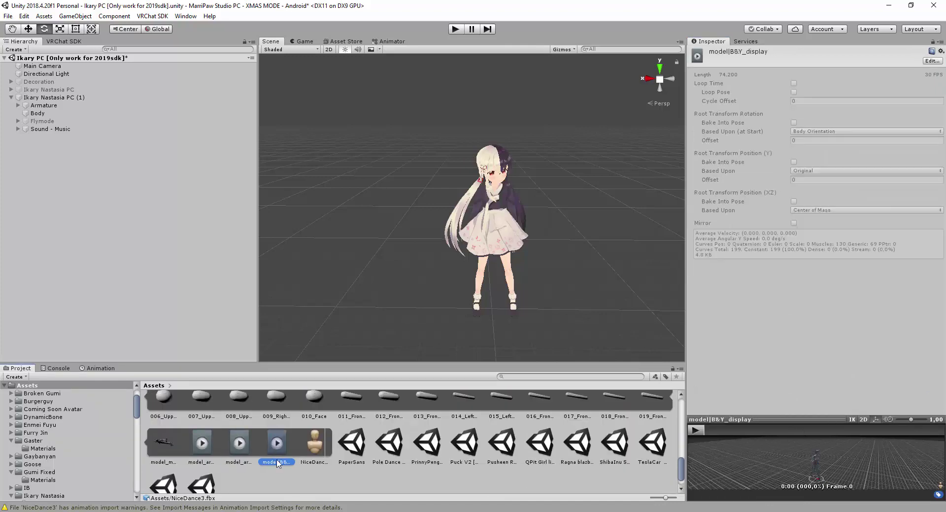
click(232, 449)
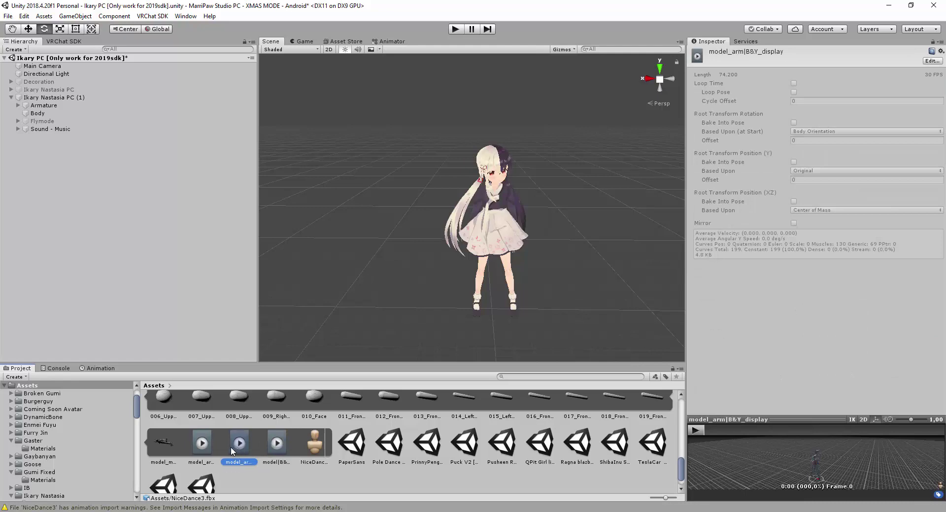
click(203, 446)
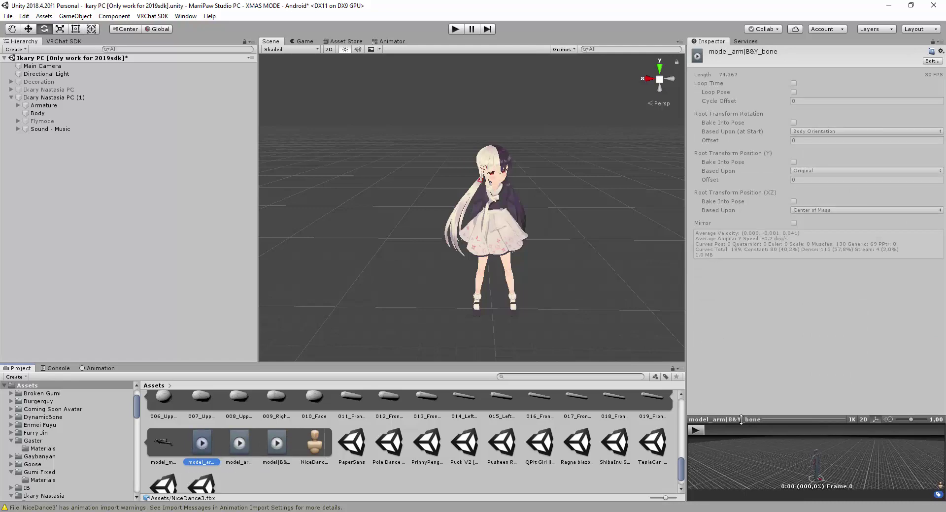
click(237, 443)
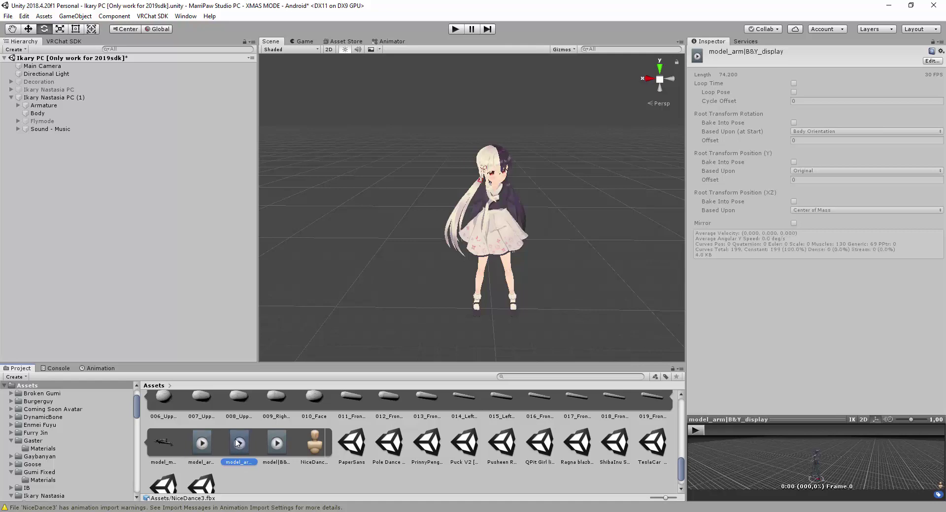
click(276, 445)
click(201, 446)
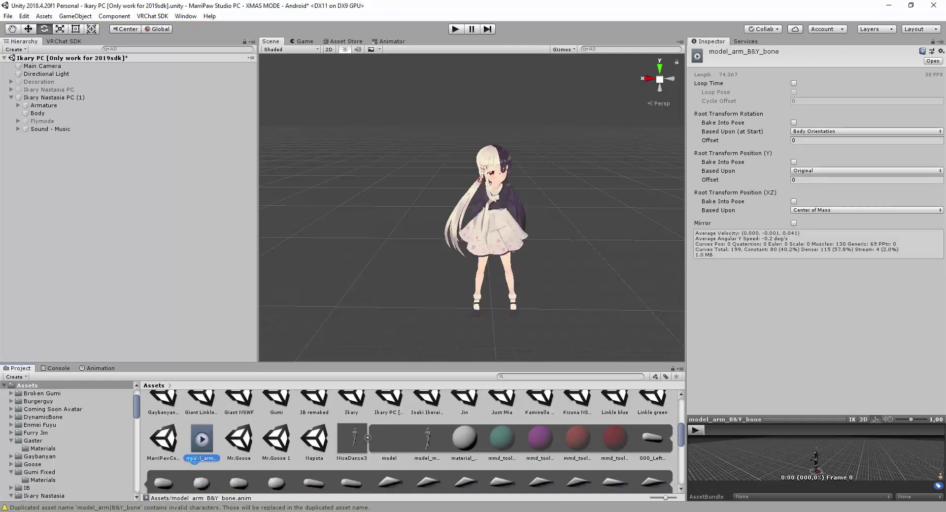
right_click(197, 439)
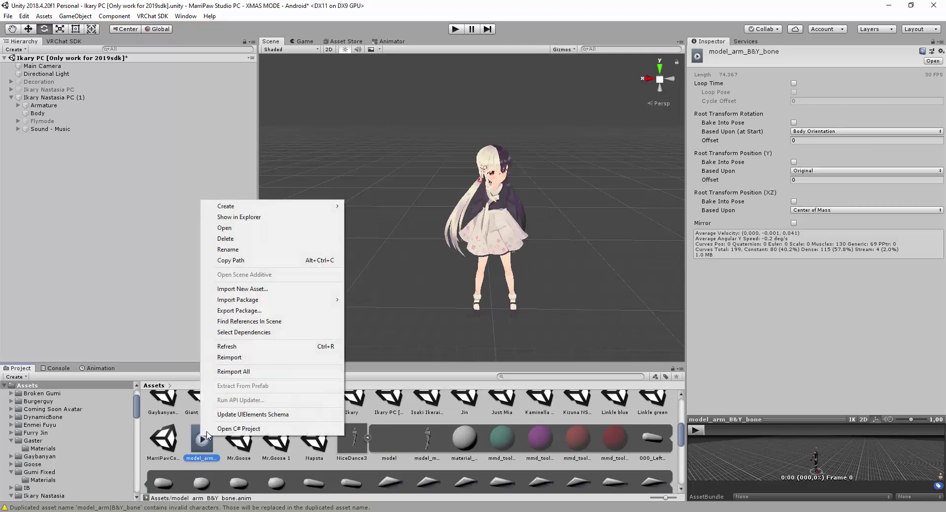
click(250, 254)
text(M)
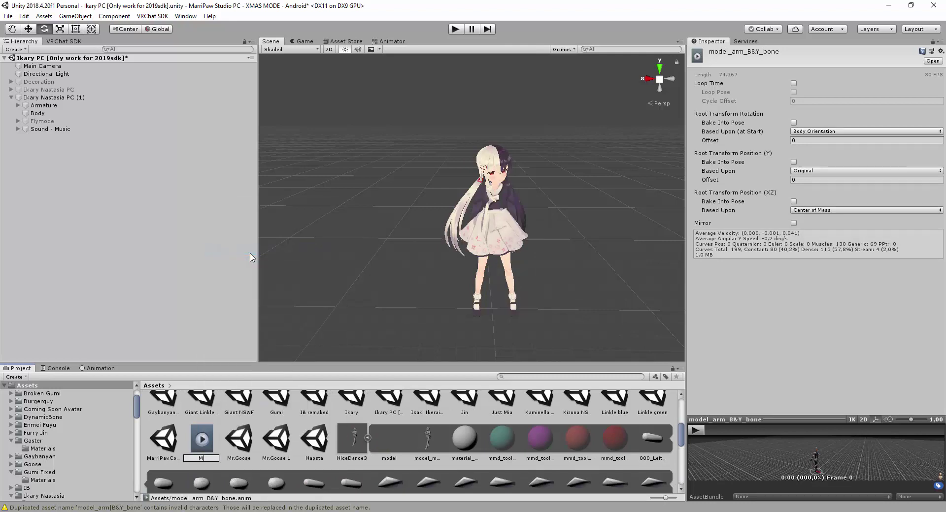
text(arri Dance)
key(Return)
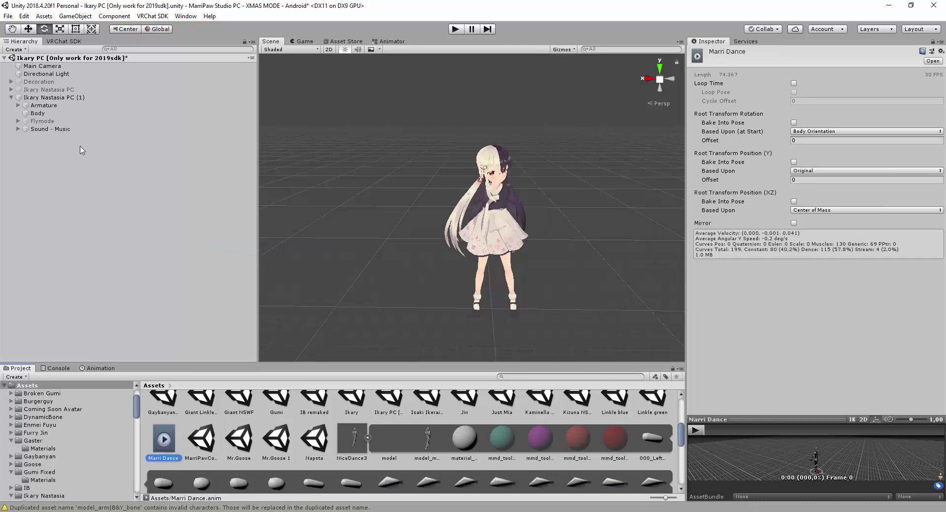
click(76, 97)
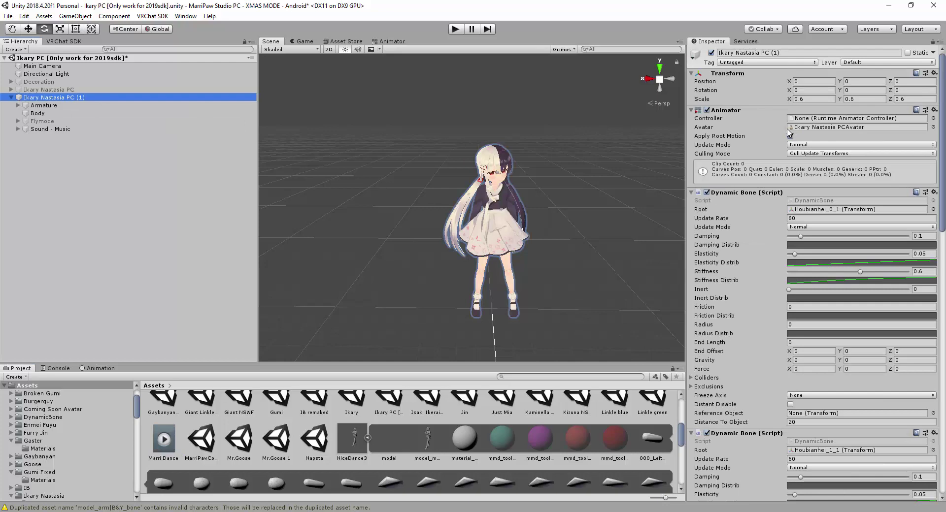
Step: Drop Marri Dance onto the avatar, rename its new controller to 'MarriDance', and show the clip's keyframes
drag(166, 440, 55, 99)
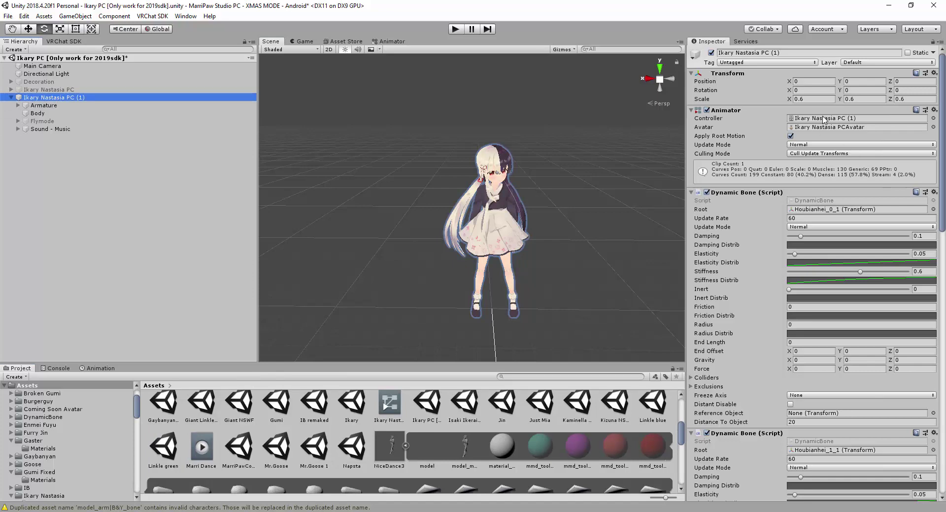
scroll(443, 448, up, 2)
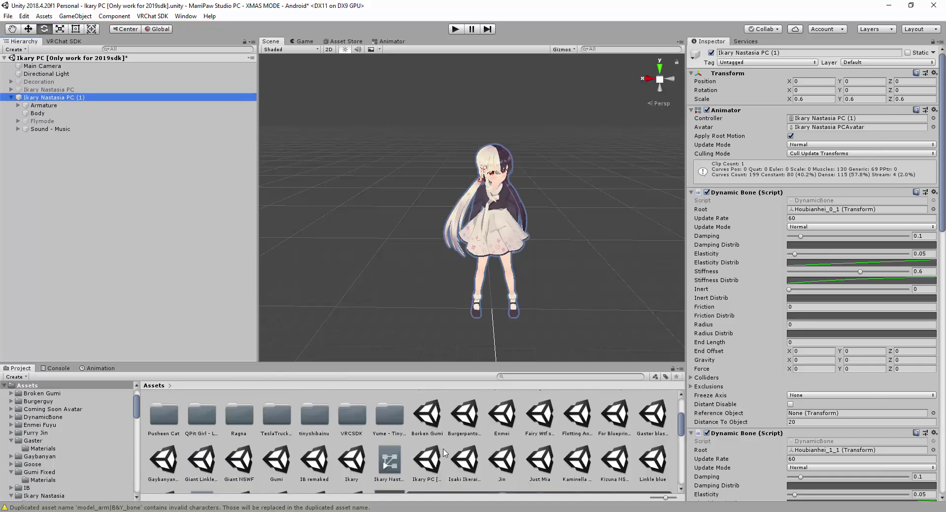
right_click(403, 460)
click(443, 268)
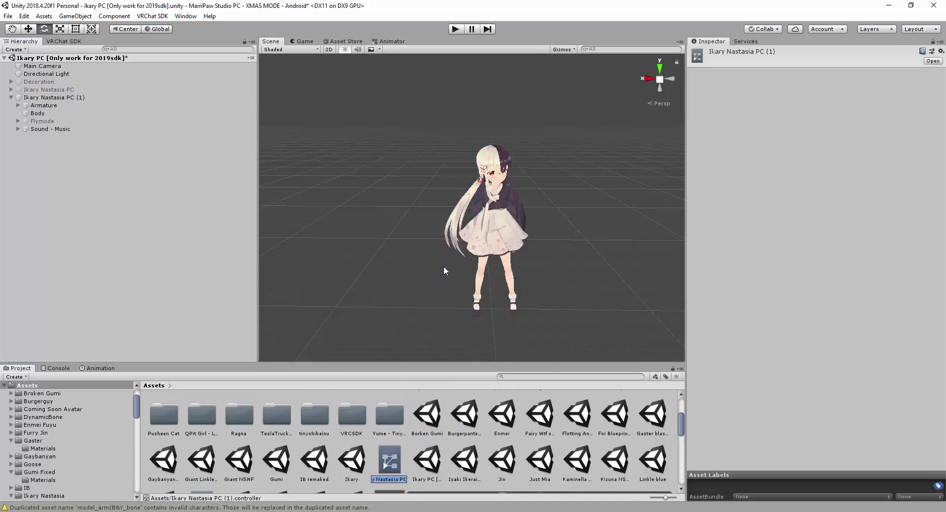
text(MarriDance)
key(Return)
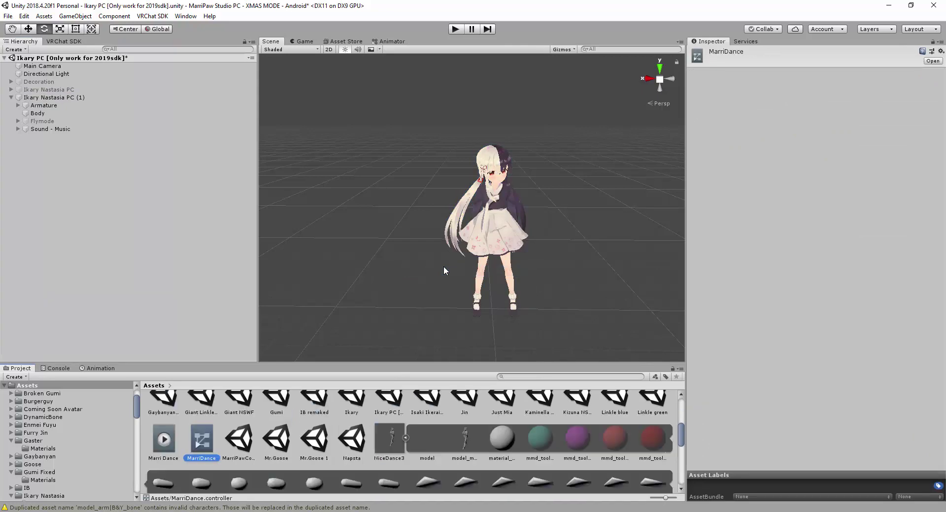
click(72, 97)
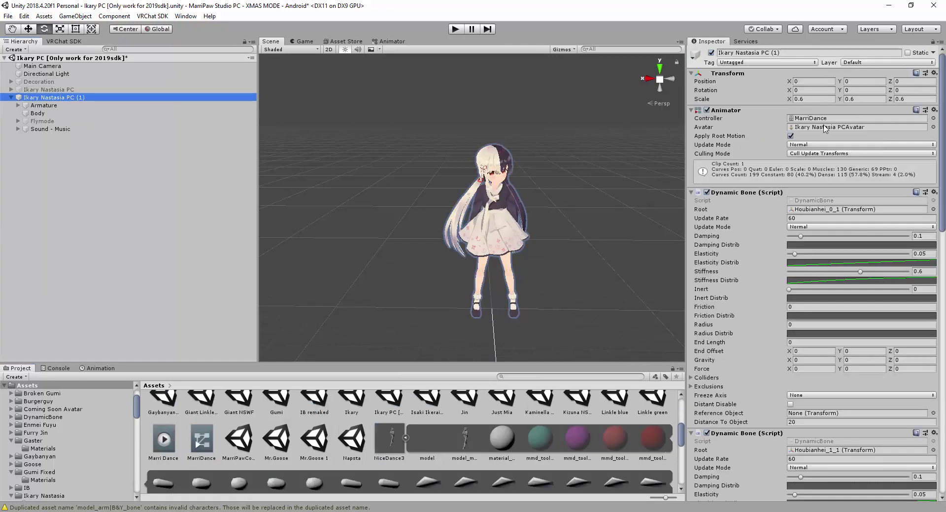
click(101, 369)
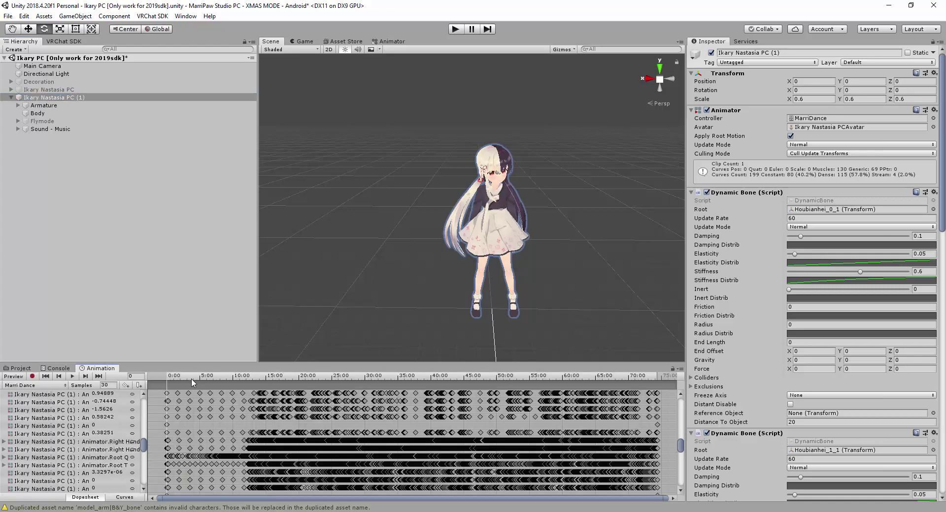
Step: Delete the Marri Dance keyframes before about 10:00
scroll(229, 408, up, 1)
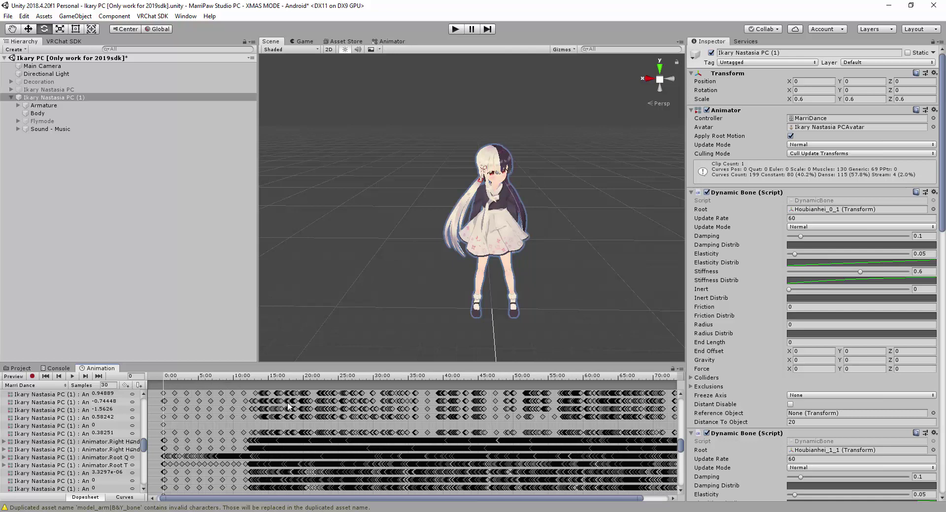
drag(682, 449, 657, 395)
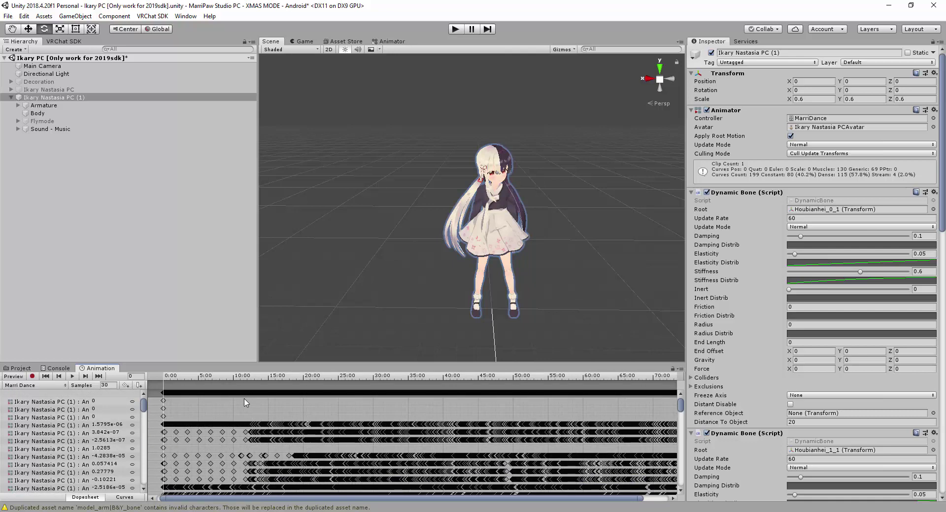
drag(247, 405, 157, 391)
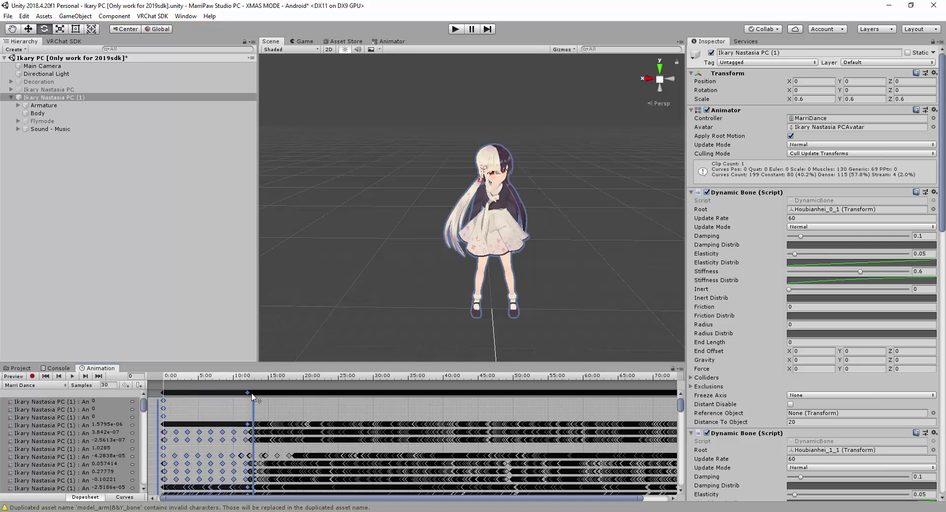
key(Delete)
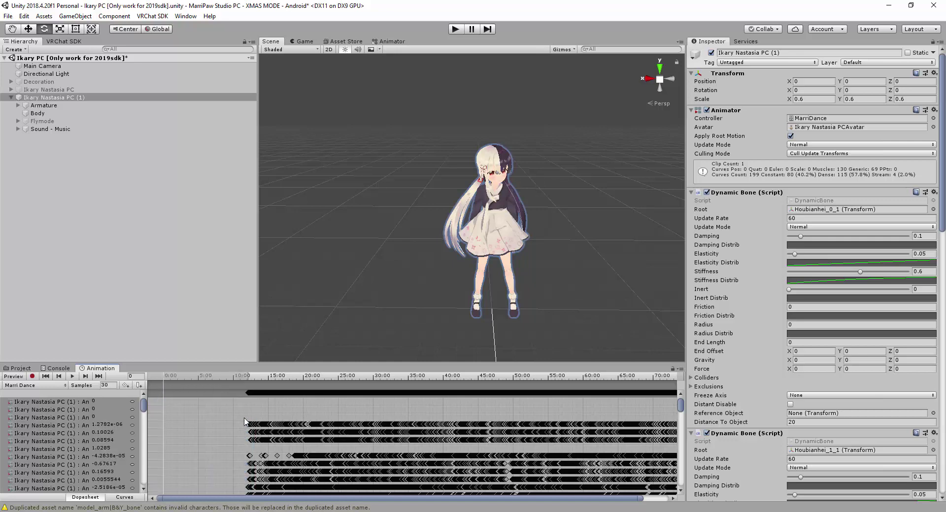
Step: Shift all remaining keyframes left to start at 0:00 and play the trimmed preview
scroll(231, 414, down, 2)
drag(232, 412, 626, 389)
click(254, 392)
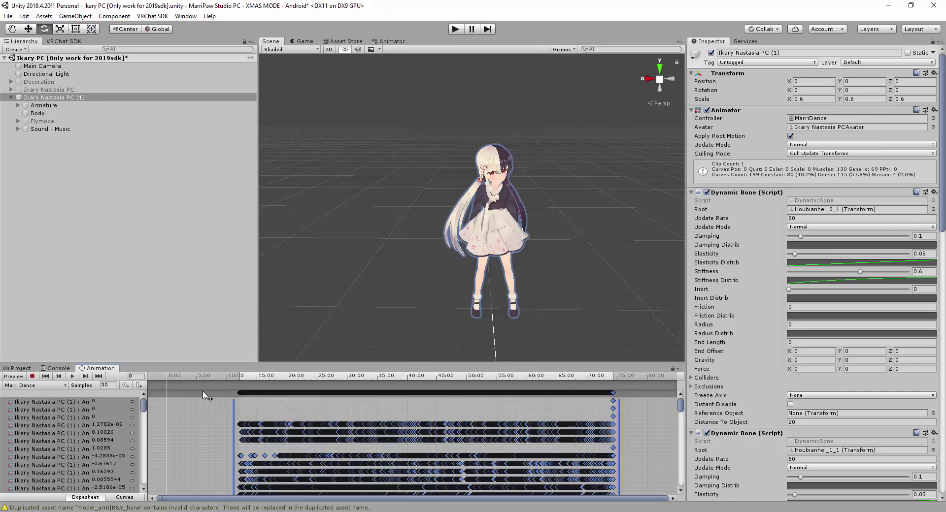
drag(203, 395, 177, 394)
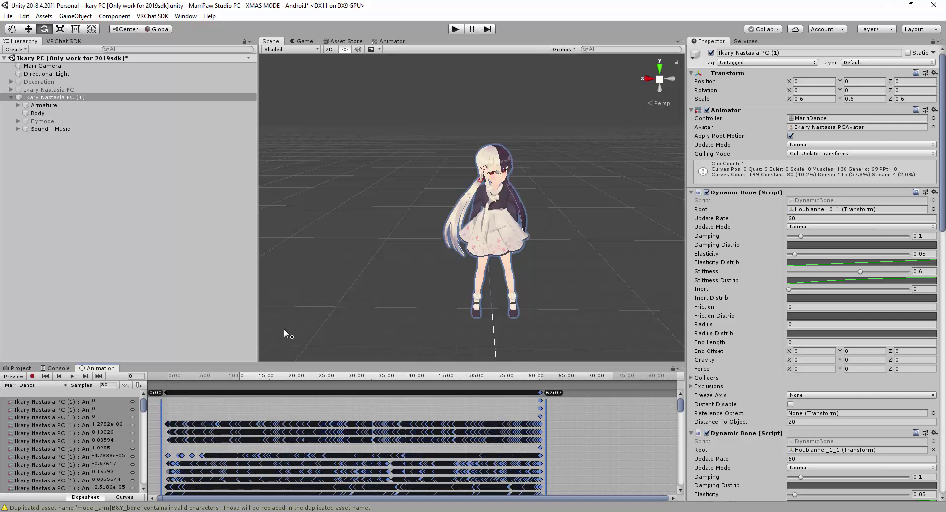
click(71, 377)
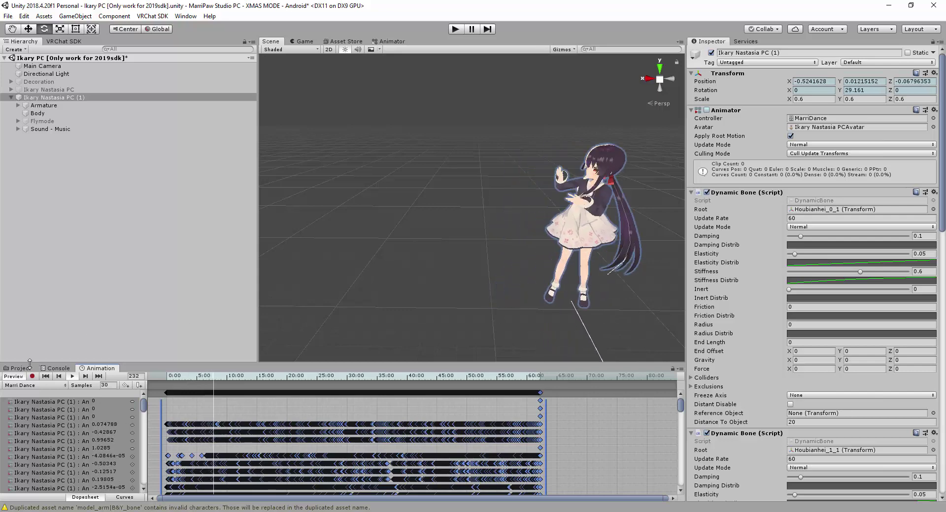
Step: Stop the preview, re-enable the original avatar Ikary Nastasia PC, and disable the duplicate
click(72, 377)
click(10, 377)
click(49, 89)
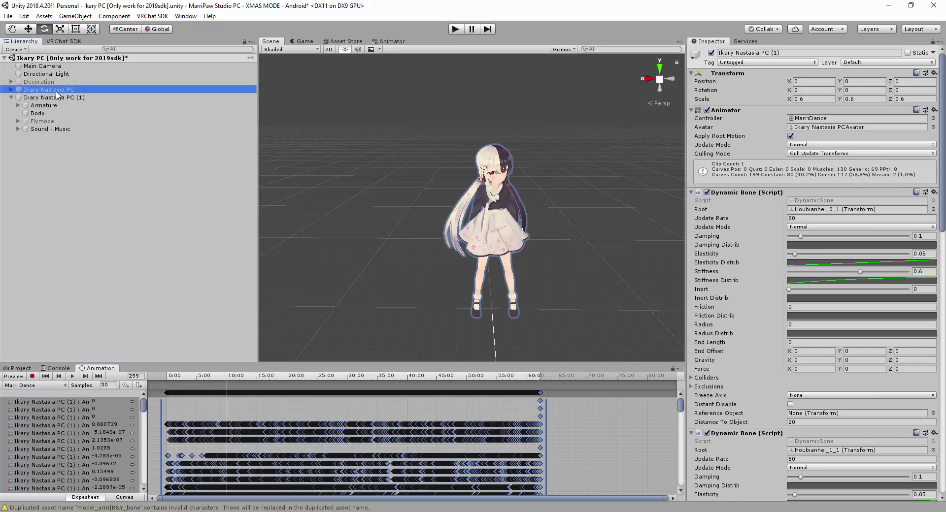
click(710, 52)
click(54, 97)
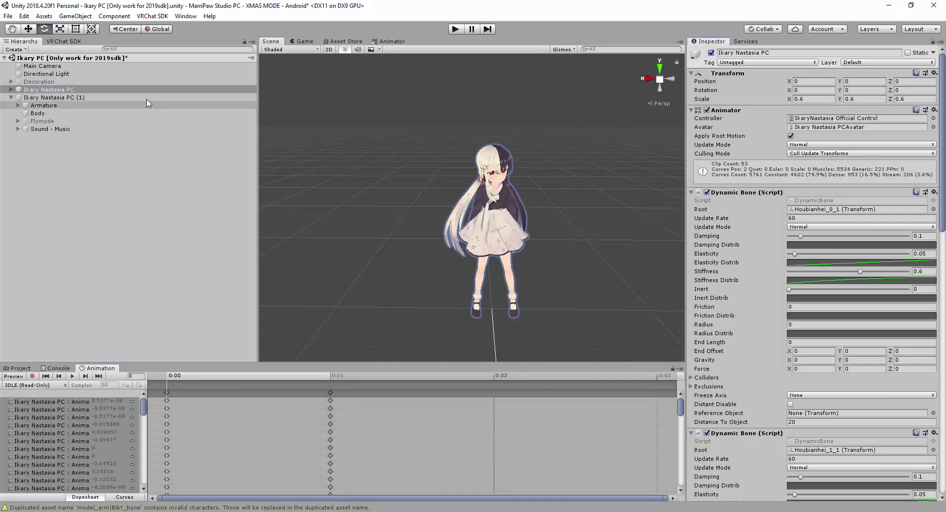
click(711, 53)
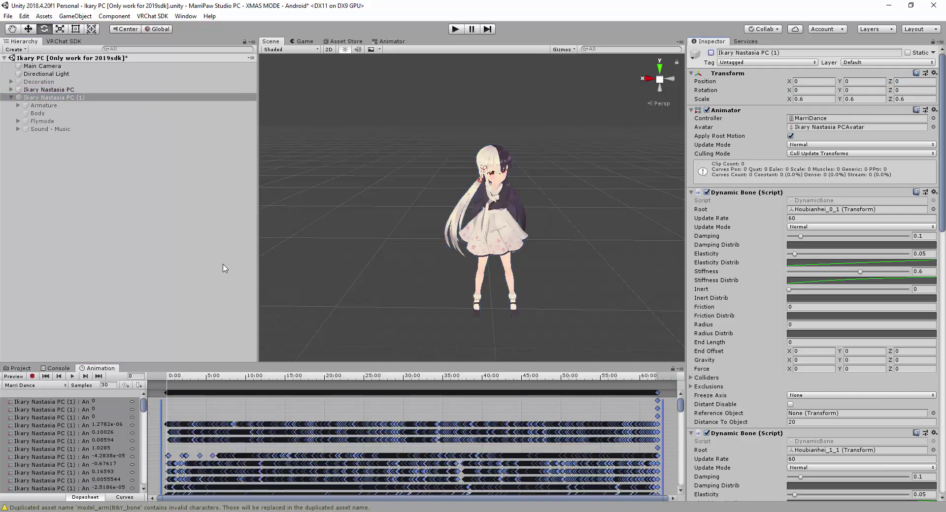
Step: Assign Marri Dance to EMOTE3 in the IkaryNastasia Official Control override and enter play mode
click(24, 368)
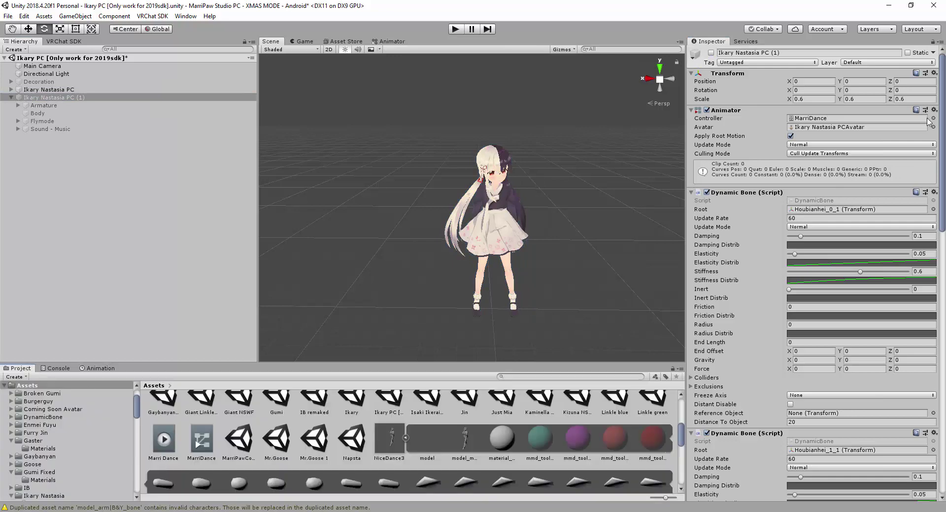
double_click(813, 119)
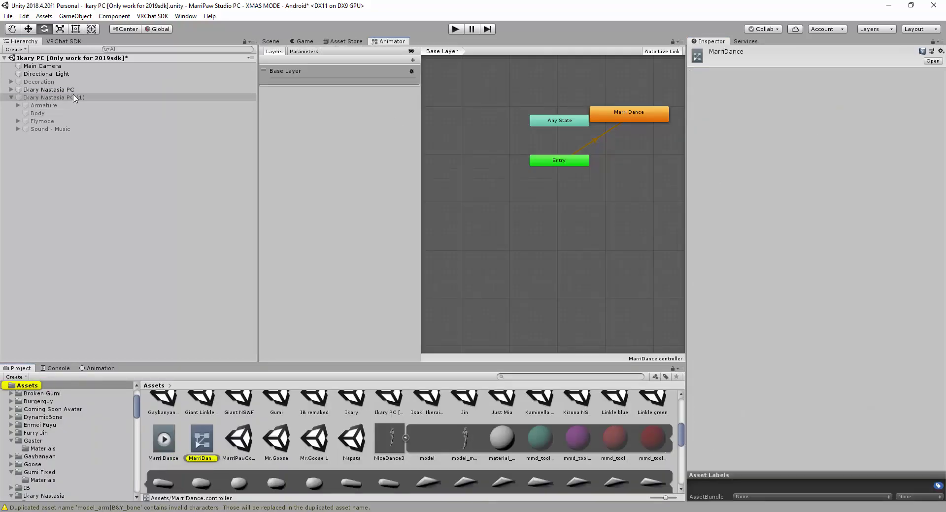
click(49, 89)
double_click(830, 119)
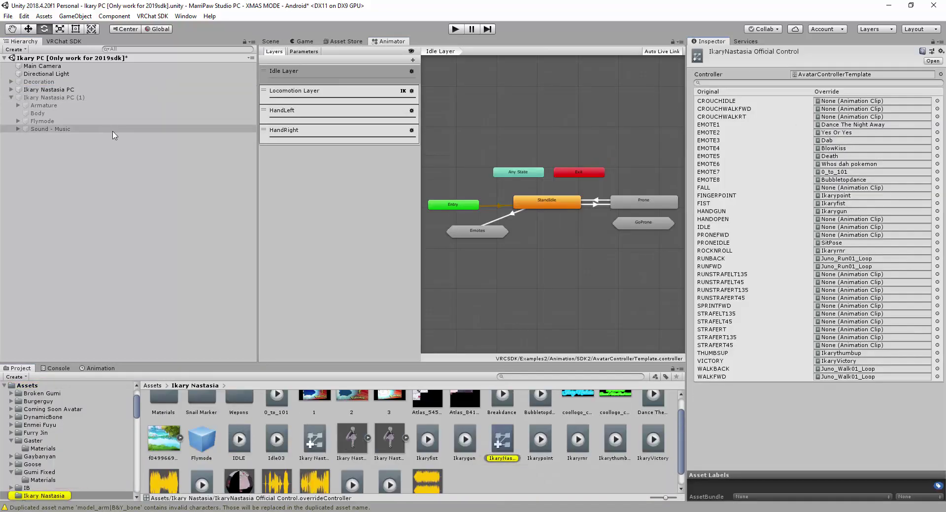
click(278, 41)
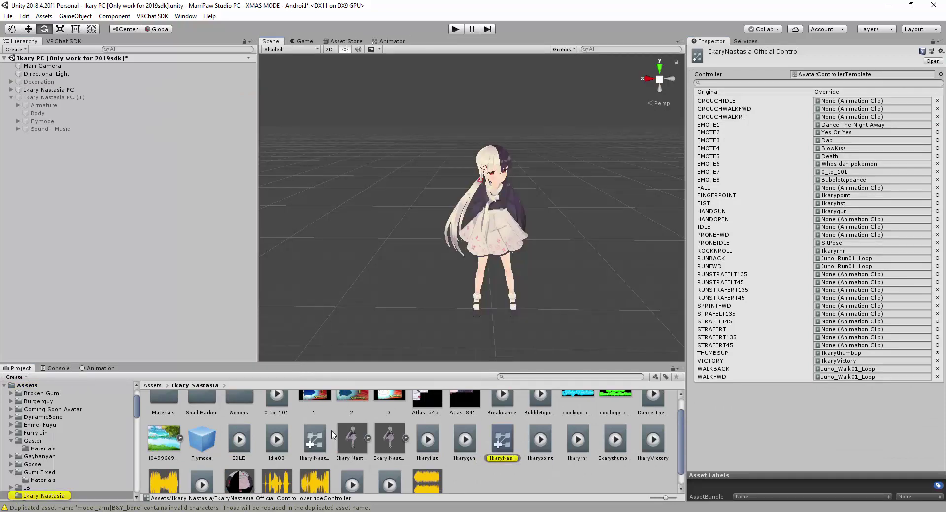
click(153, 386)
scroll(261, 434, down, 2)
scroll(261, 433, down, 1)
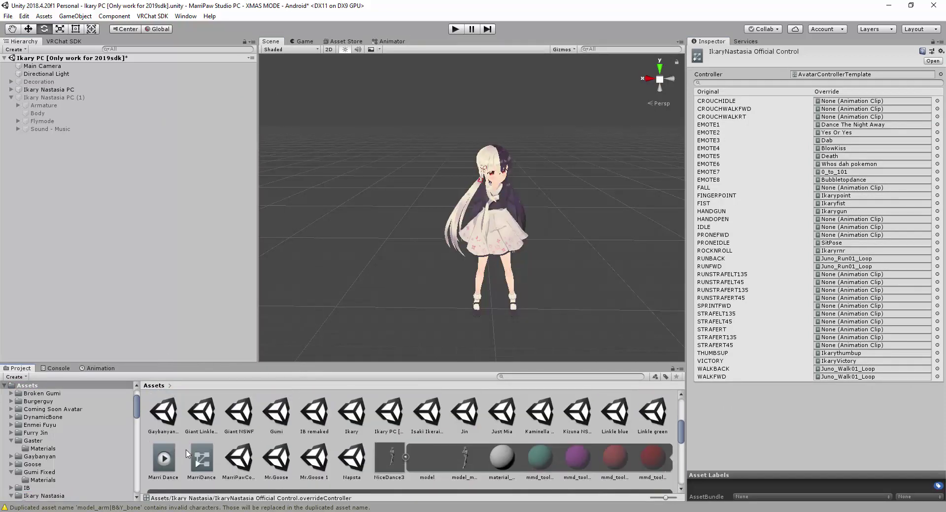
mouse_move(166, 459)
mouse_down()
mouse_move(785, 192)
mouse_move(830, 150)
mouse_move(827, 141)
mouse_up()
click(457, 32)
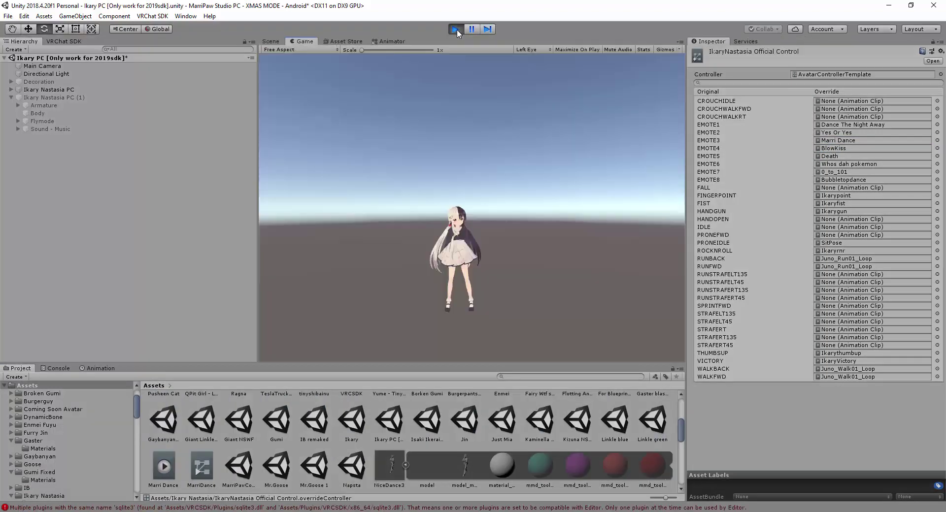
Step: Preview Marri Dance on Ikary Nastasia PC during play mode, then exit play mode and stop the preview
click(99, 369)
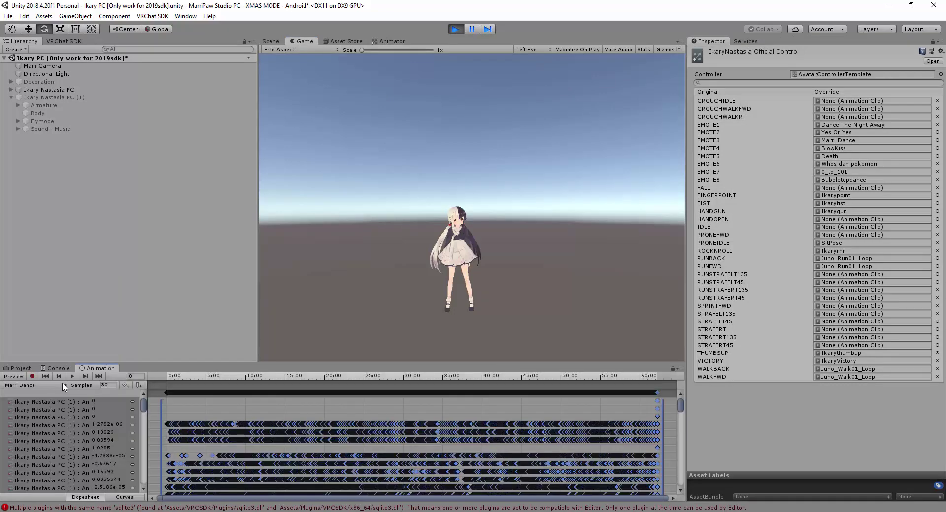
key(Down)
key(Down)
key(Down)
key(Down)
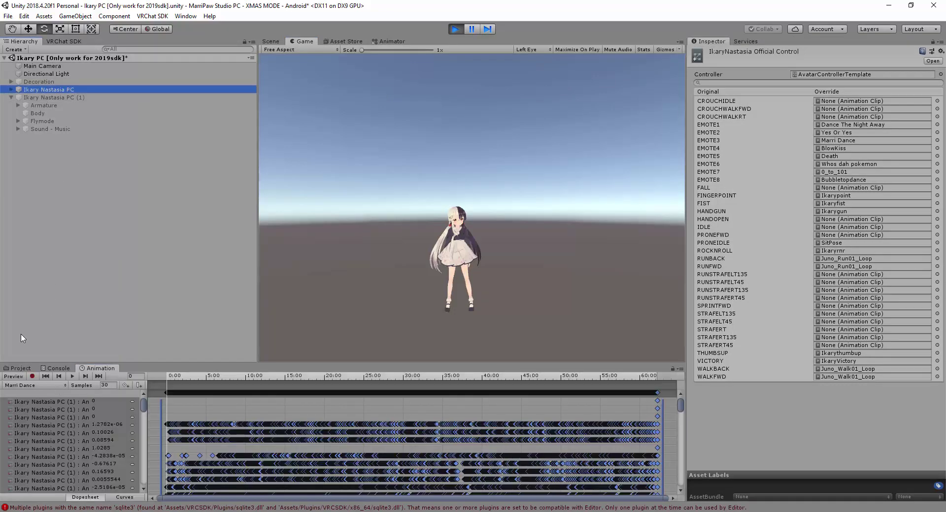
click(28, 385)
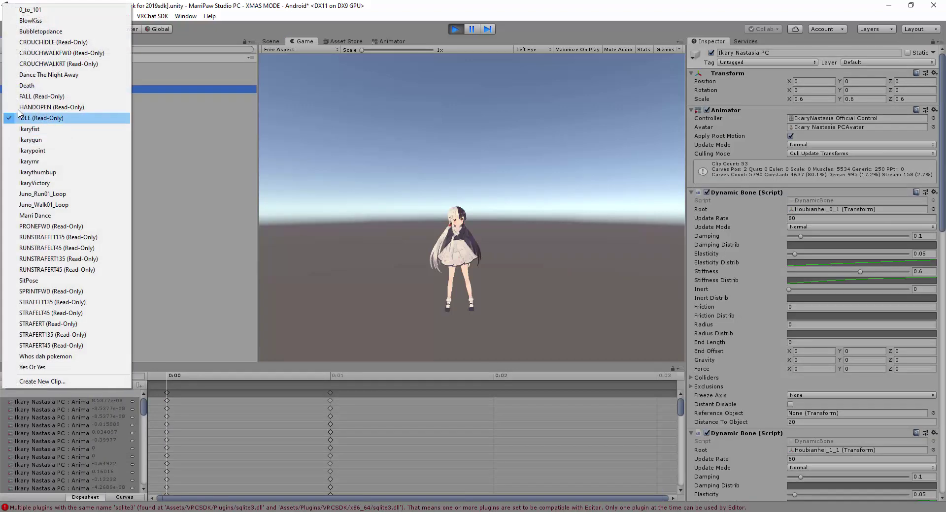
click(32, 215)
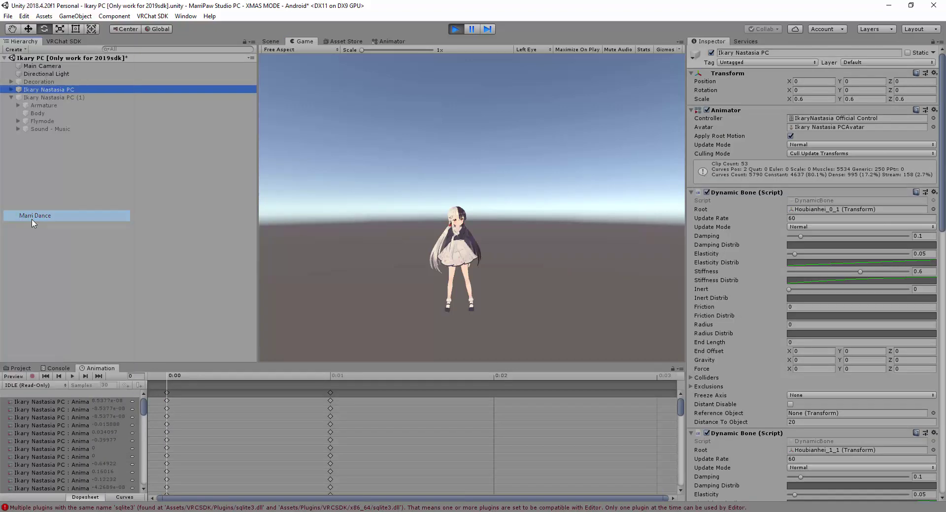
click(72, 377)
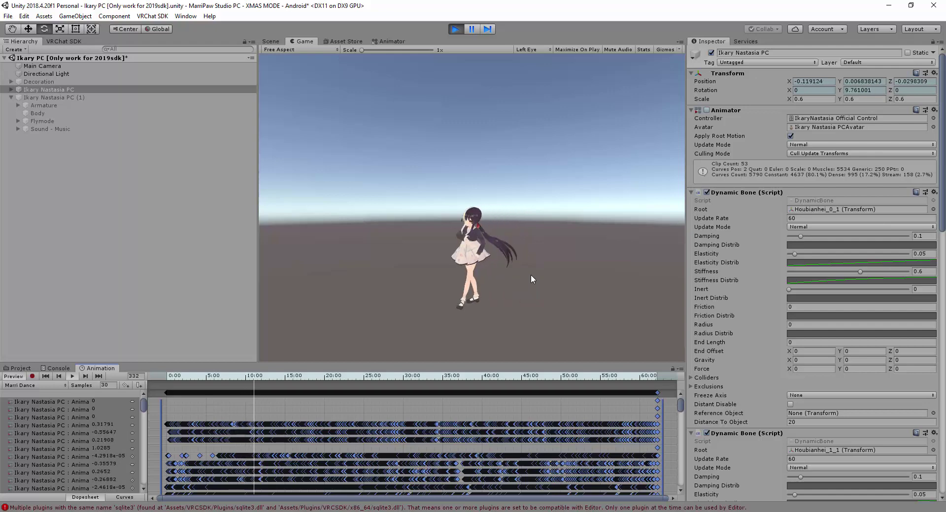
click(456, 32)
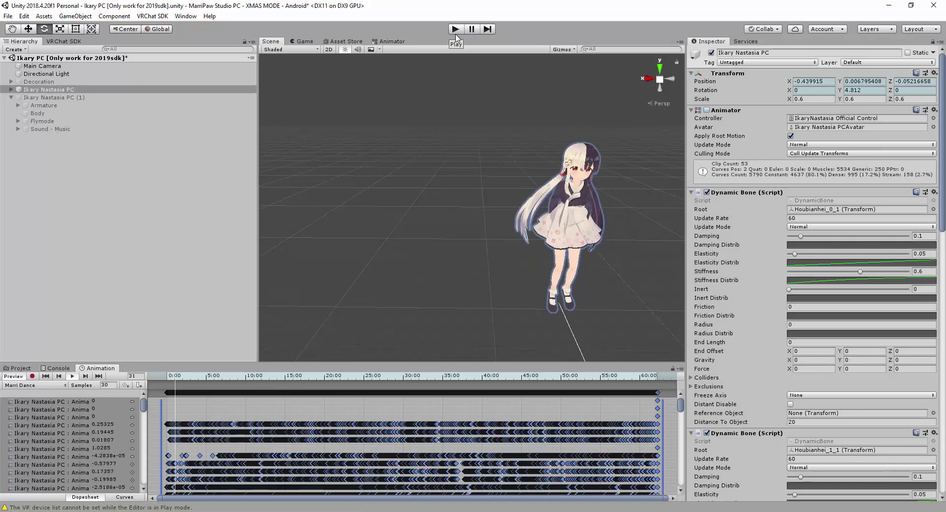
click(15, 377)
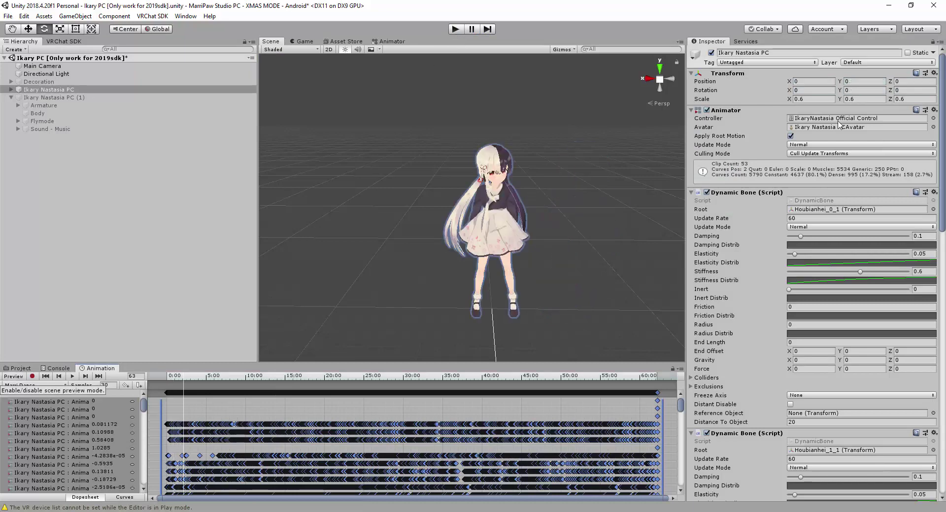